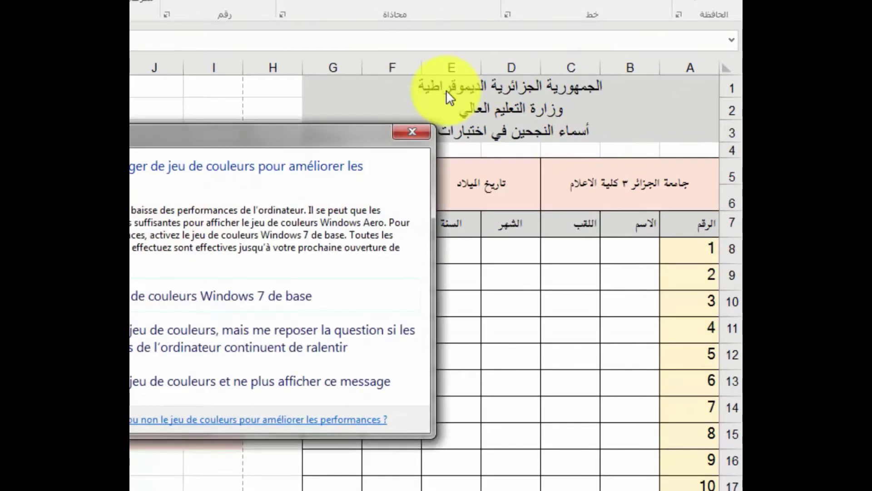
Step: Dismiss the Windows colour-scheme performance prompt
left_click(404, 131)
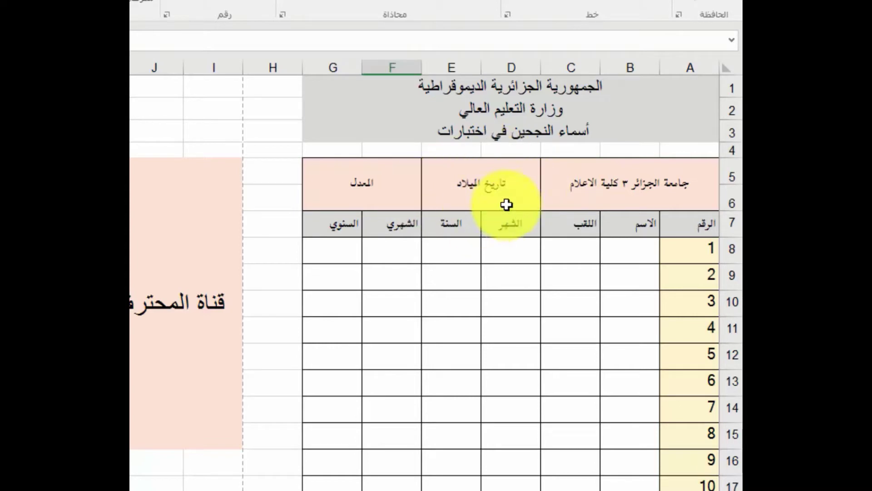
left_click_drag(523, 187, 511, 183)
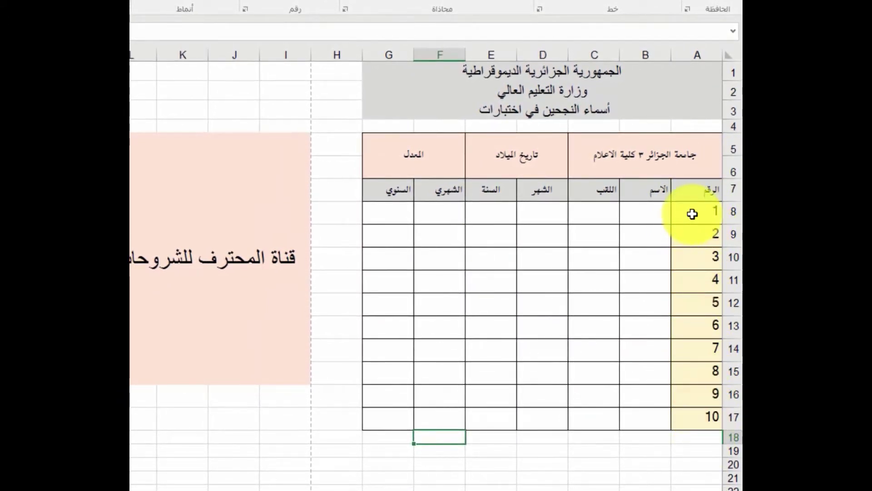
left_click(602, 454)
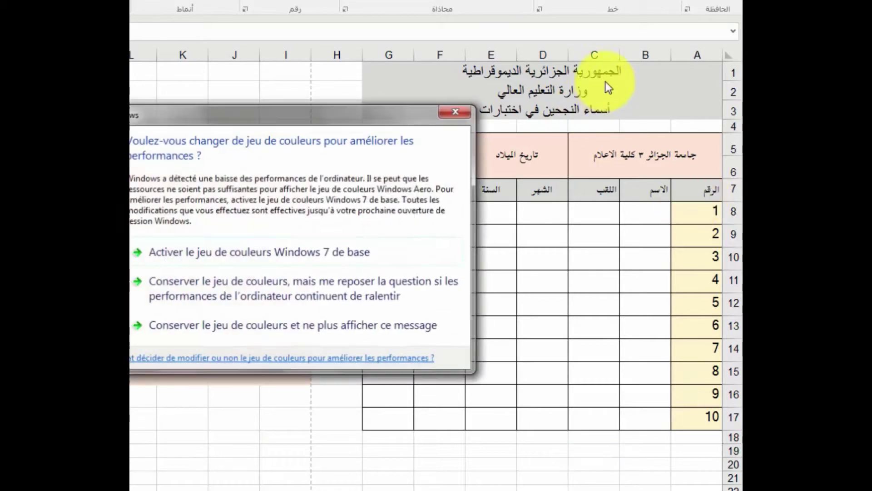
left_click(456, 112)
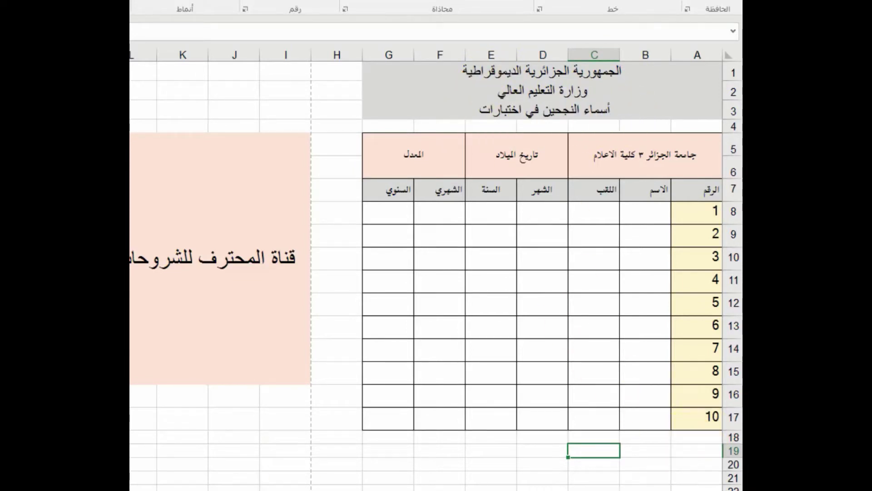
Step: Switch to the practice sheet, check the A1 and A2 titles, and select A4
left_click(140, 467)
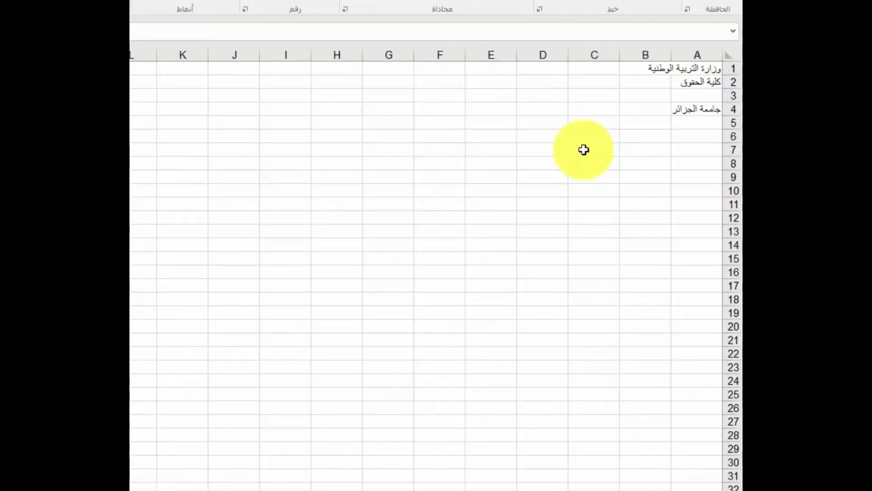
left_click(669, 110)
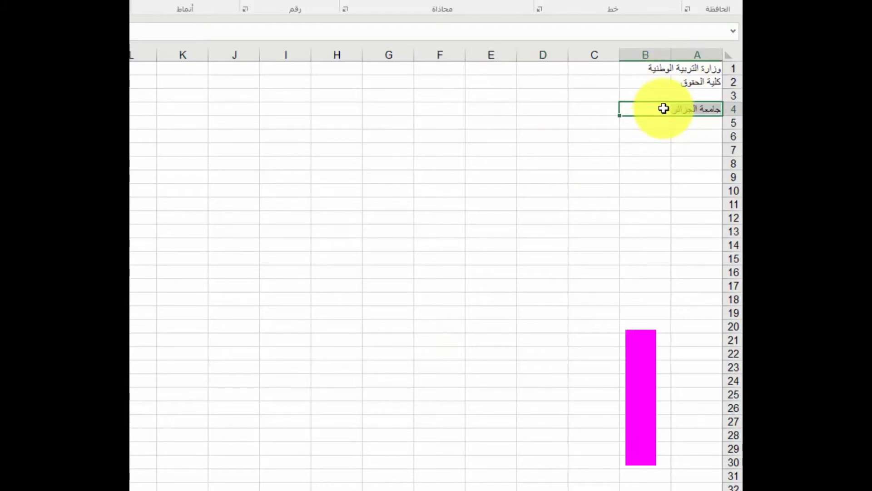
left_click(705, 74)
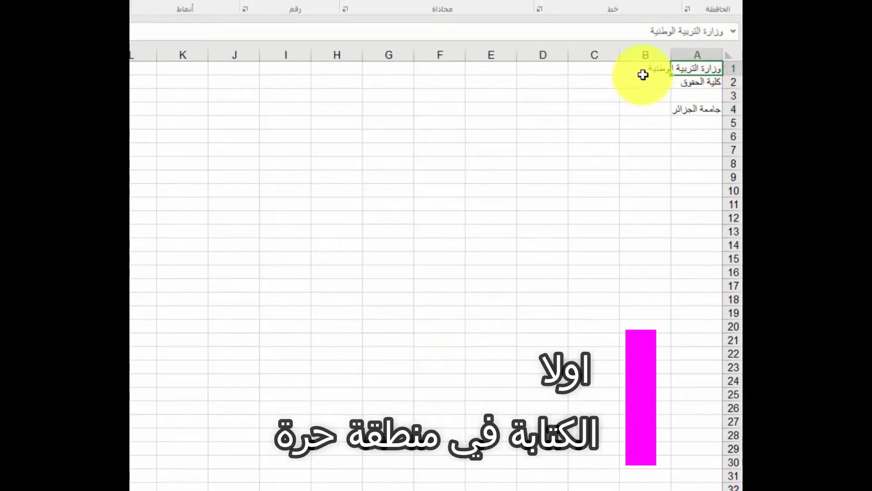
left_click(713, 84)
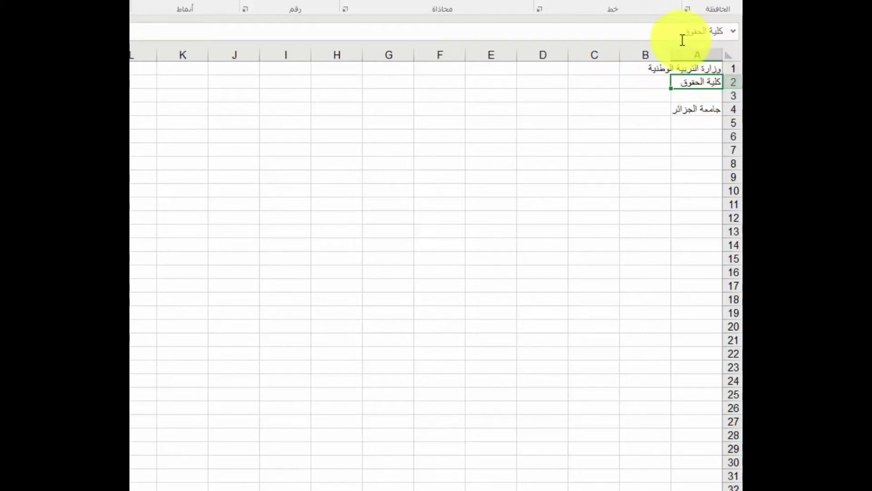
left_click(713, 111)
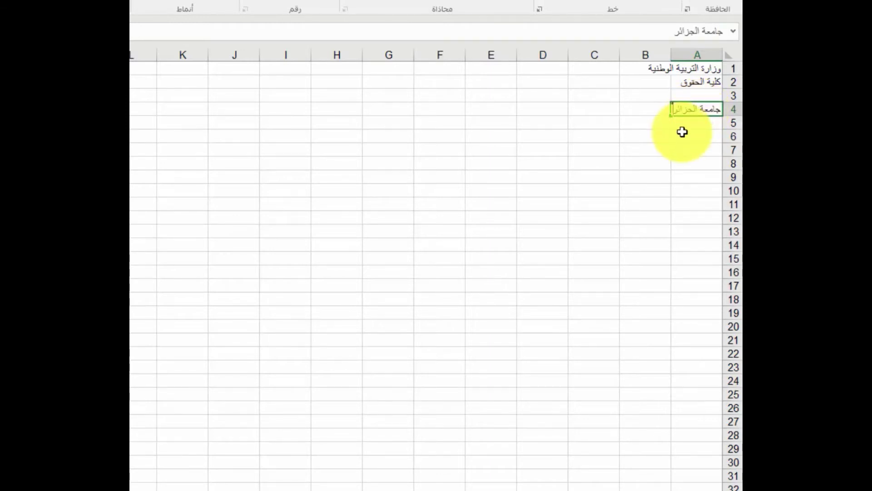
Step: Finish جامعة الجزائر in A4, then enter تاريخ الميلاد in D4 and المعدل in F4
type("جزائر")
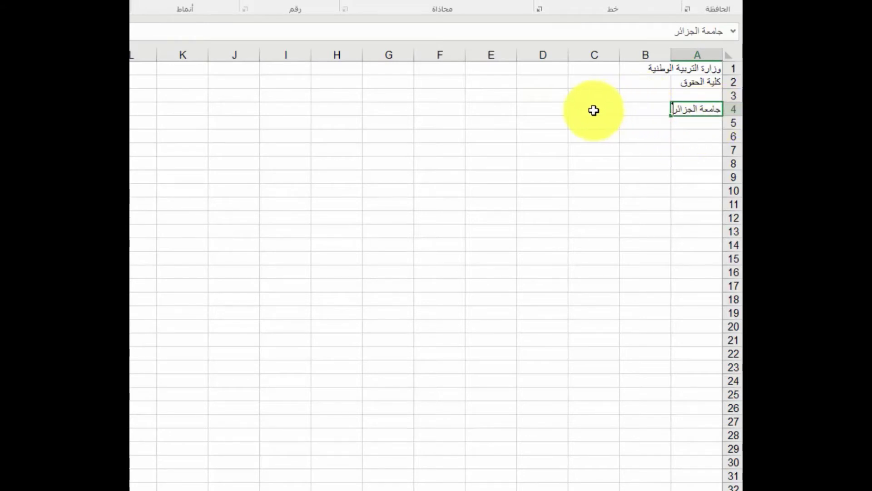
left_click(642, 108)
left_click(595, 108)
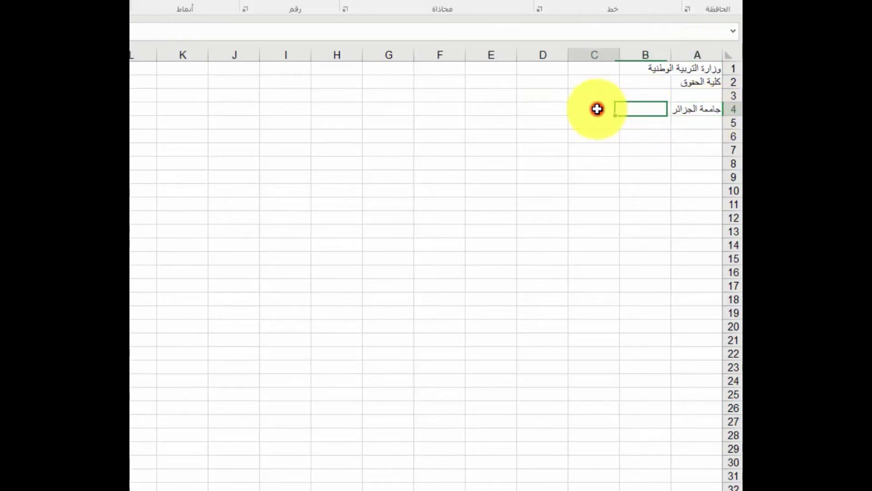
left_click(539, 106)
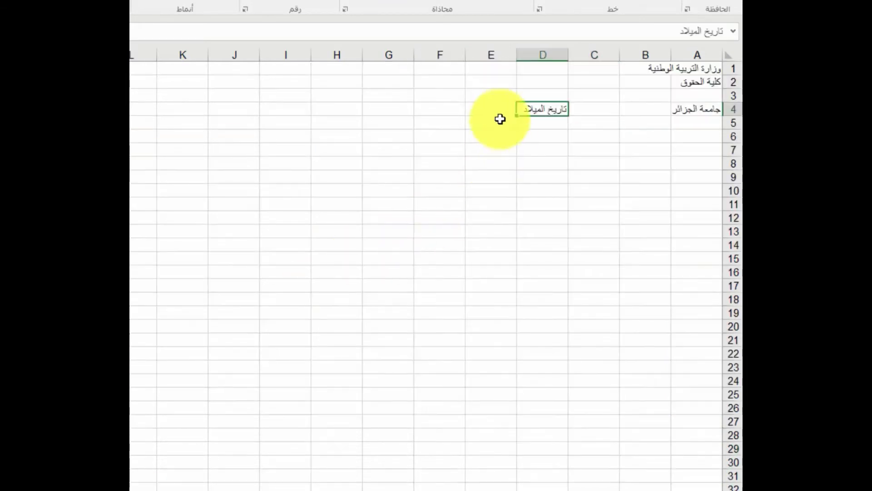
left_click(491, 111)
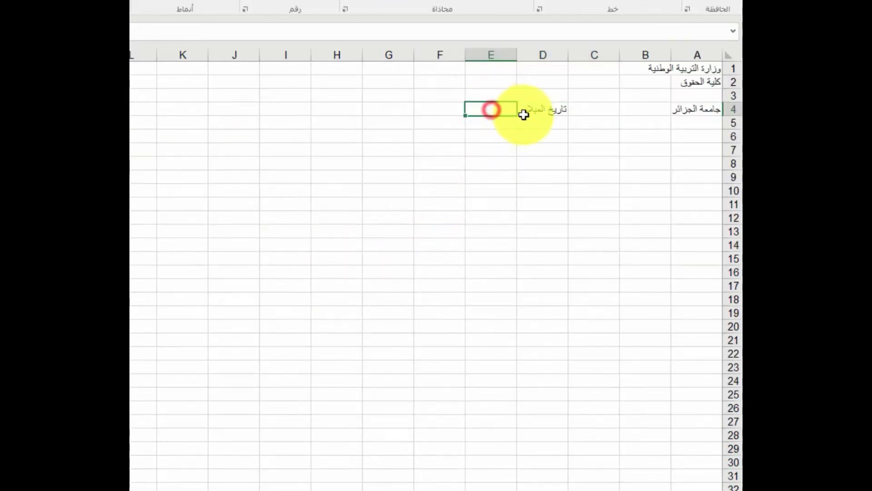
left_click(440, 113)
type("المعدل")
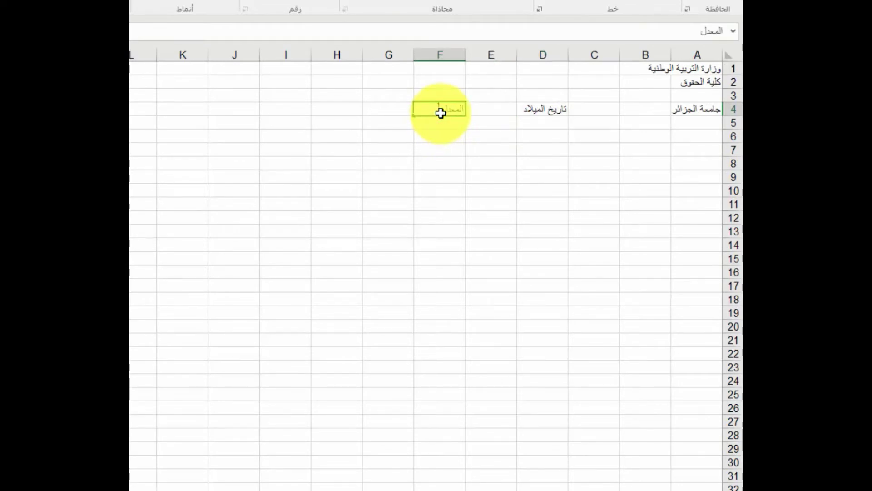
left_click(445, 124)
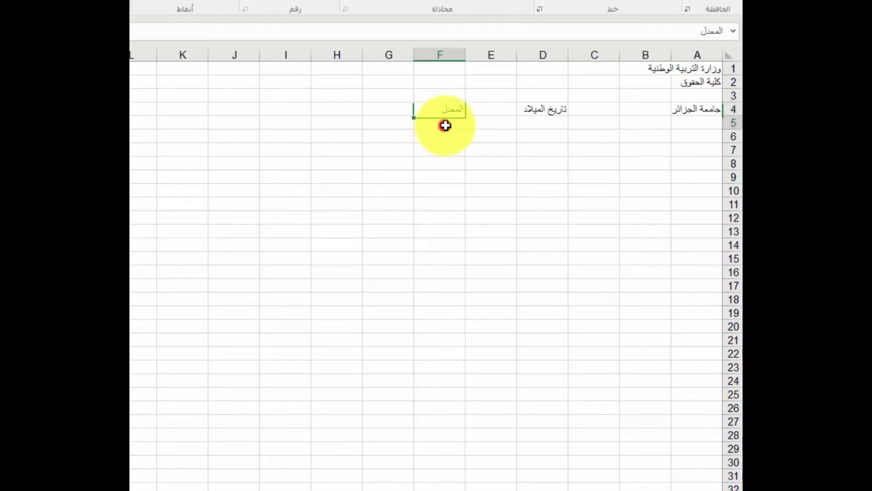
left_click(545, 126)
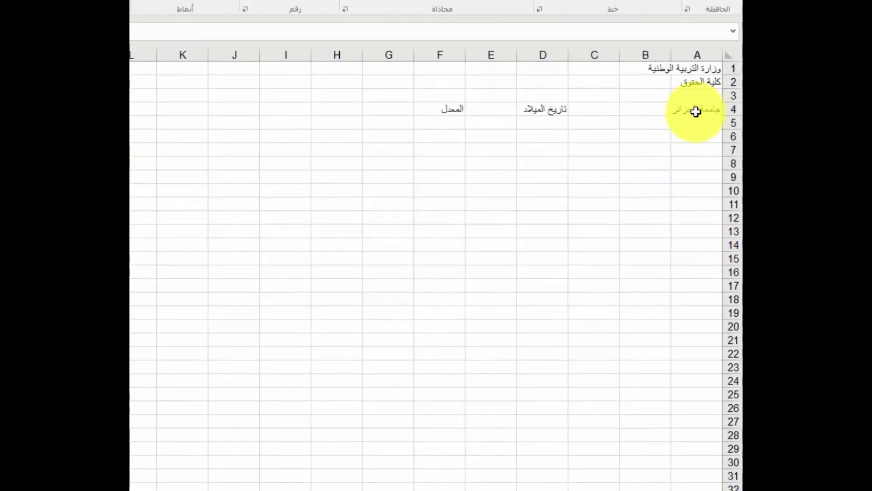
Step: Enter الرقم, اسم, اللقب, السنة, الشهر, السنوي, الشهري across A5 to G5
left_click(708, 123)
type("الرقم")
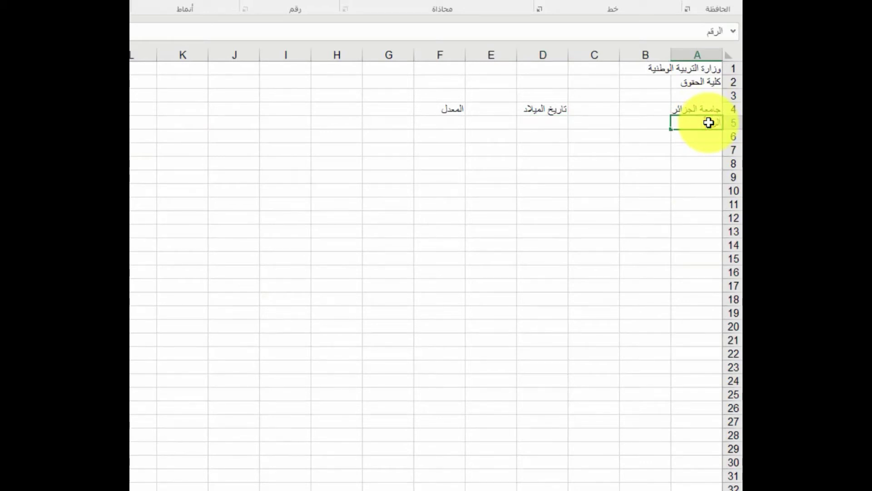
left_click(649, 127)
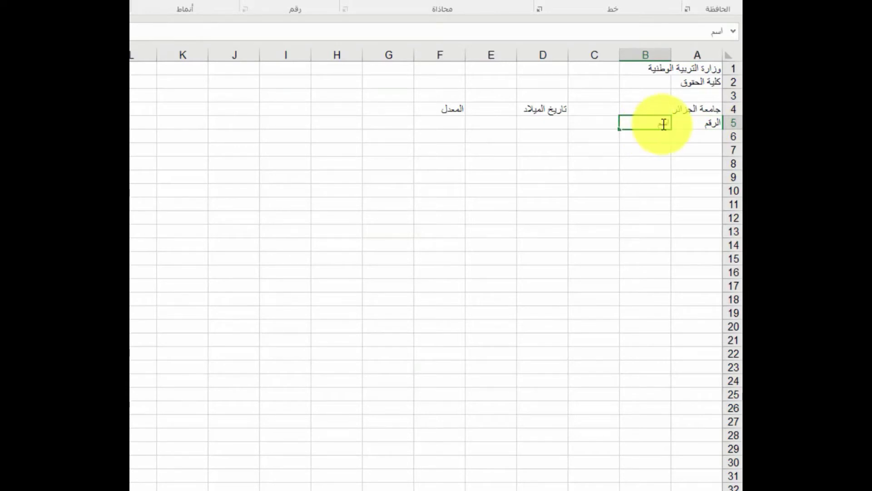
type("اسم")
left_click(606, 126)
type("اللقب")
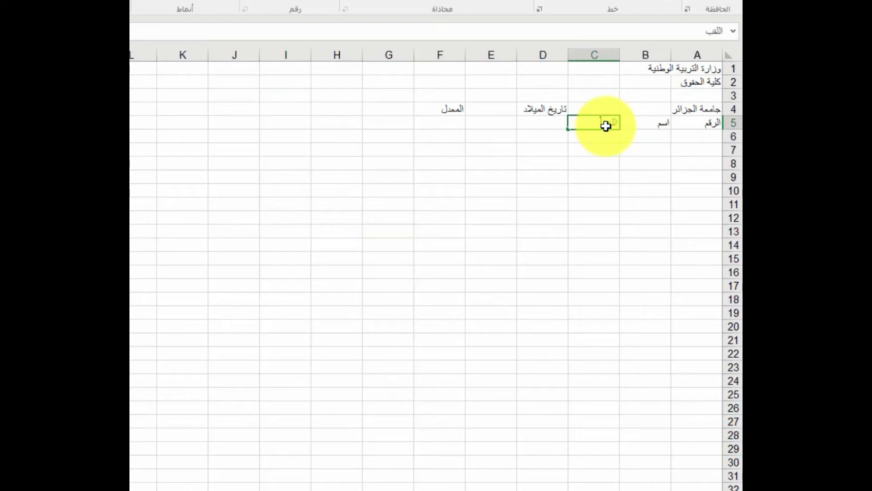
left_click(537, 122)
type("السنة")
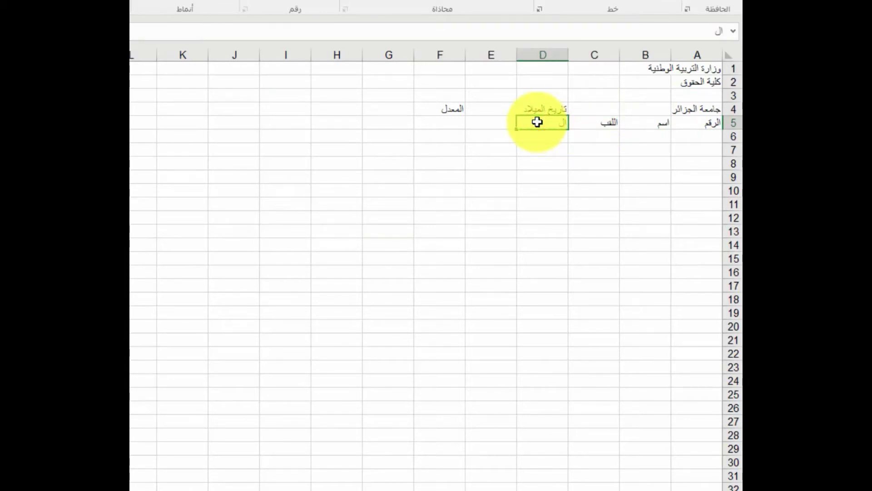
left_click(485, 127)
type("الشهر")
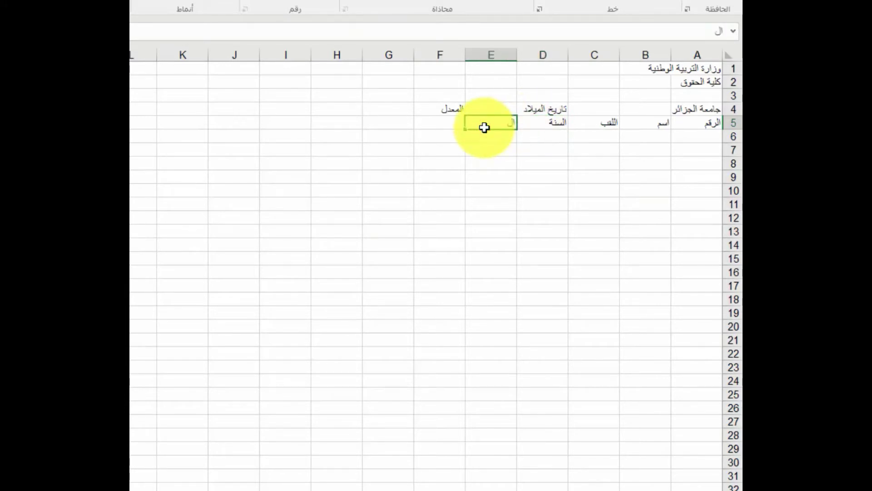
left_click(437, 128)
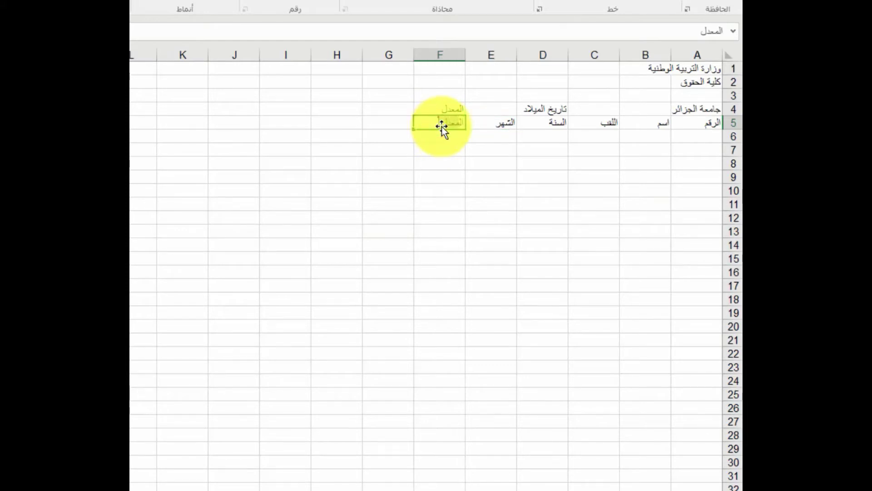
type("سنوي")
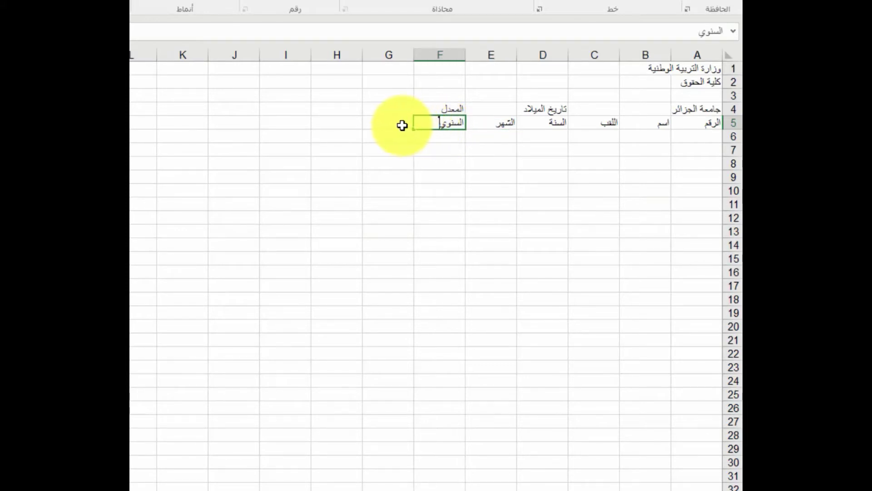
left_click(401, 126)
type("الشهري")
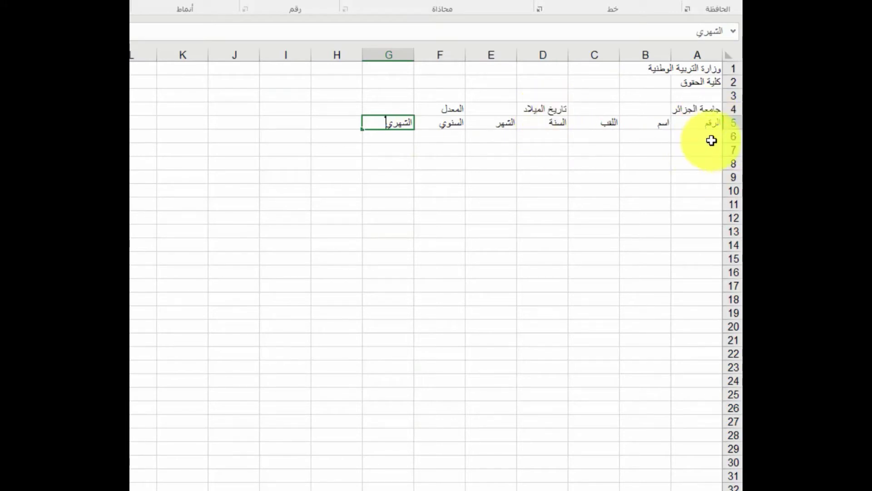
key("Right")
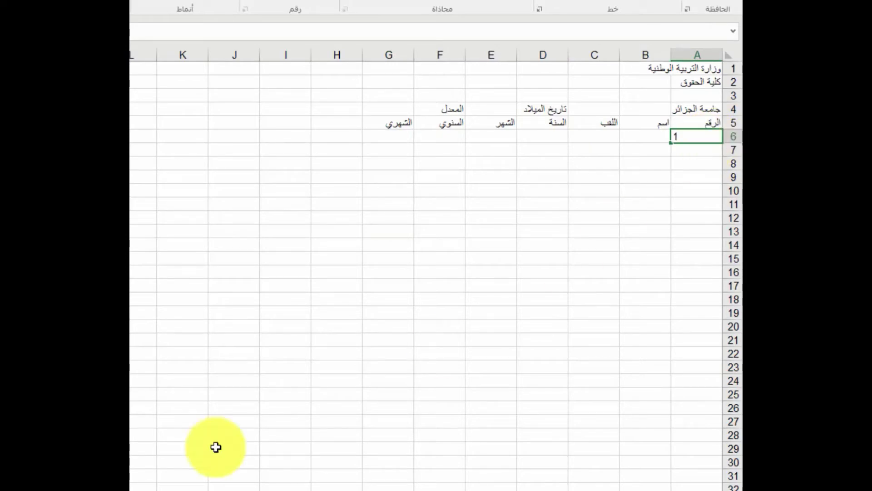
left_click(141, 484)
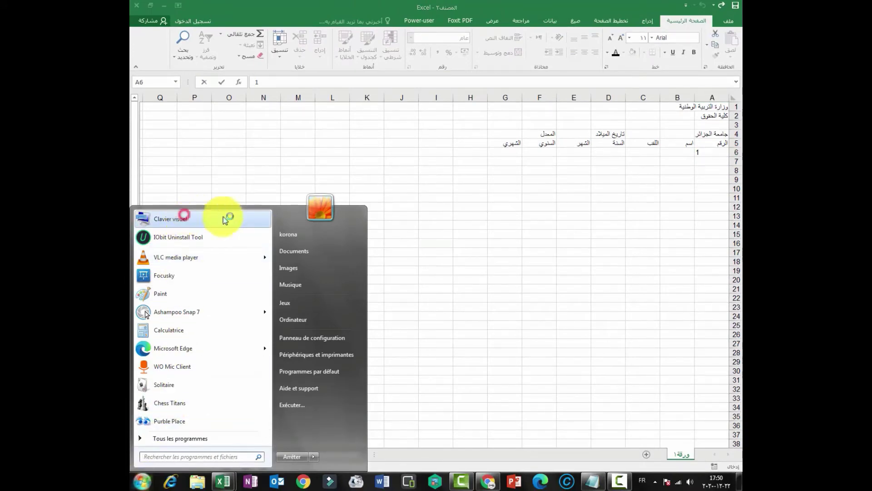
left_click(236, 222)
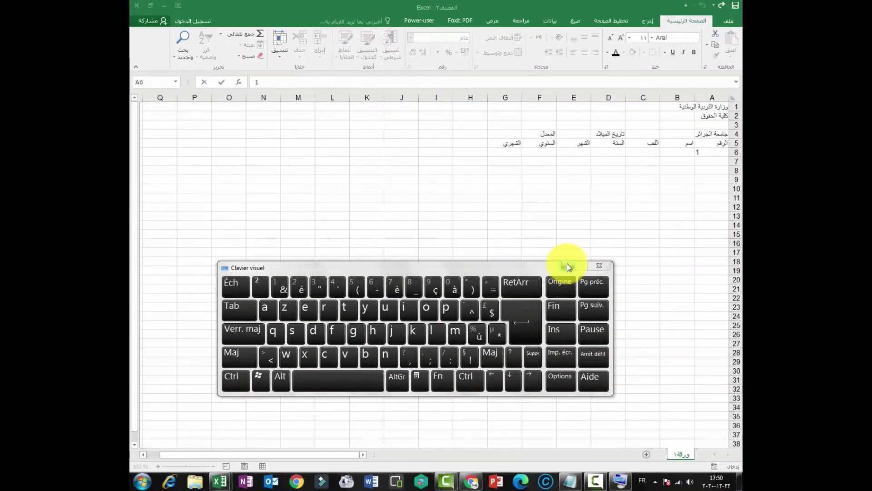
type("1")
left_click(696, 219)
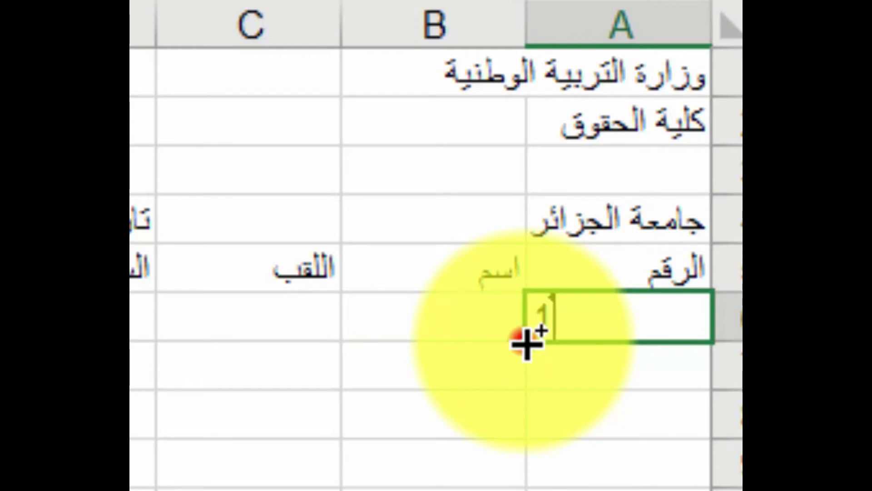
Step: Fill the series 1 to 12 down A6:A17 using the fill handle
mouse_move(527, 344)
left_mouse_down()
mouse_move(626, 352)
mouse_move(663, 309)
left_mouse_up()
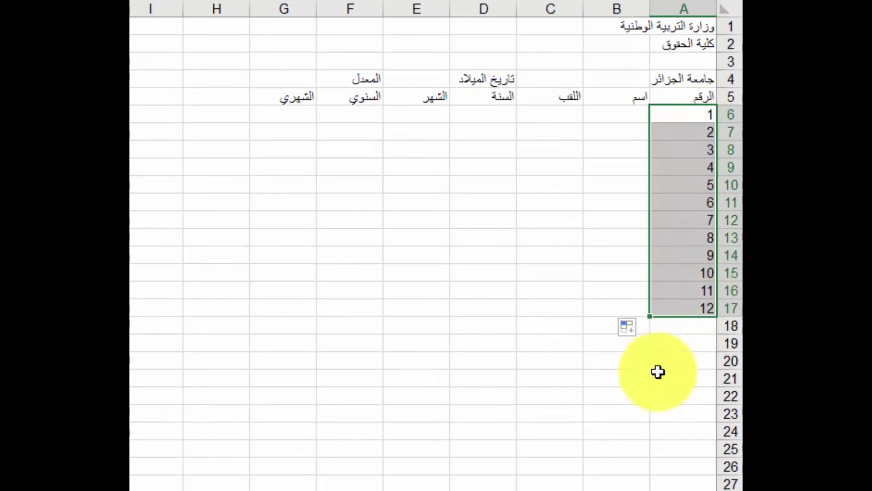
left_click(658, 391)
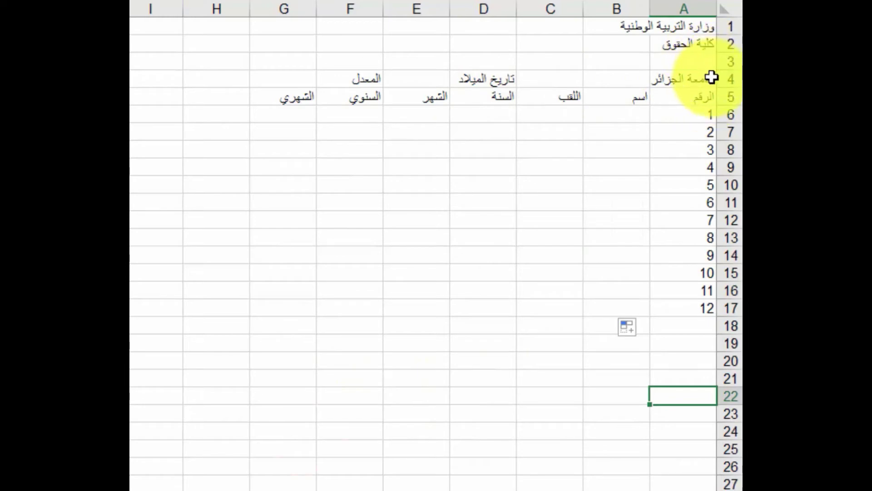
Step: Apply All Borders to every cell in A3:G17
left_click_drag(701, 63, 529, 84)
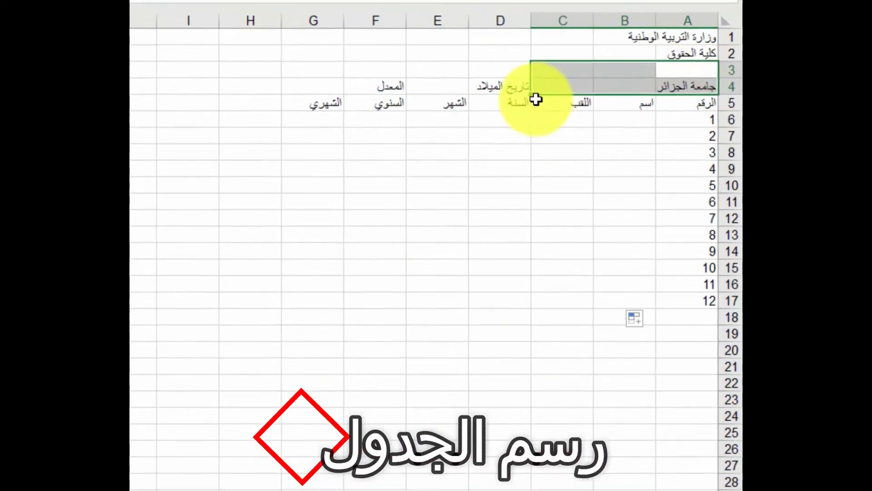
left_click(643, 240)
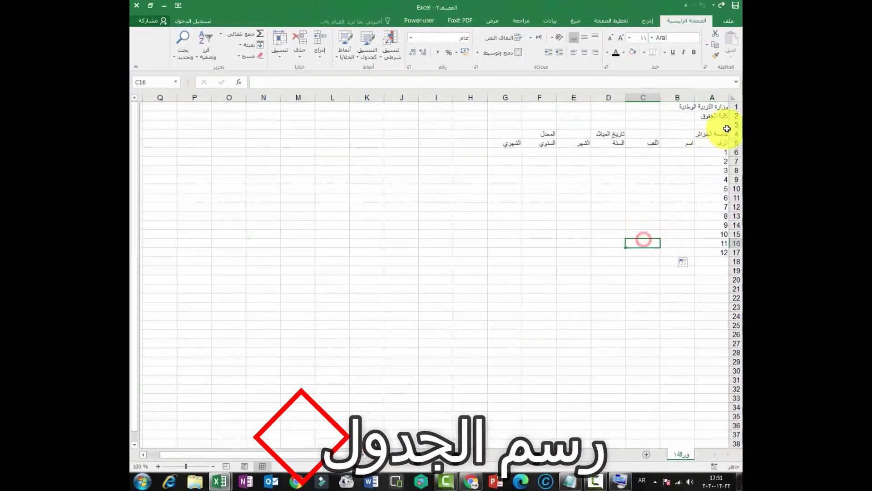
left_click_drag(726, 129, 517, 250)
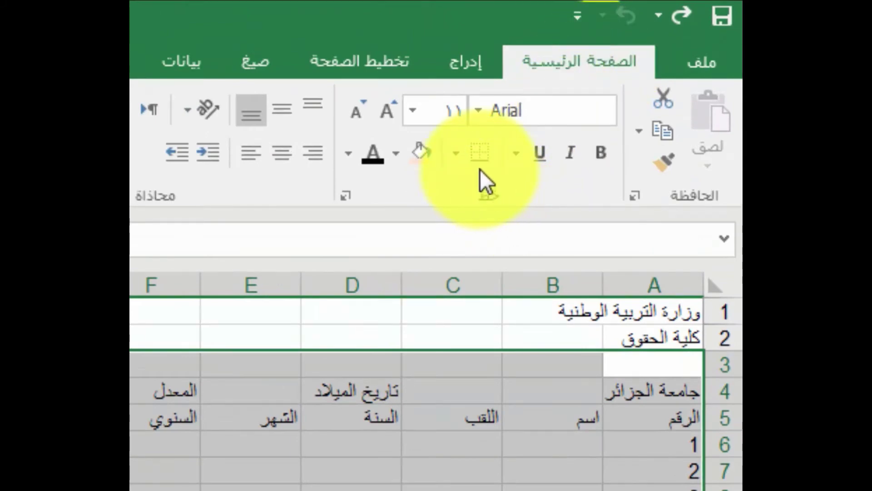
left_click(457, 152)
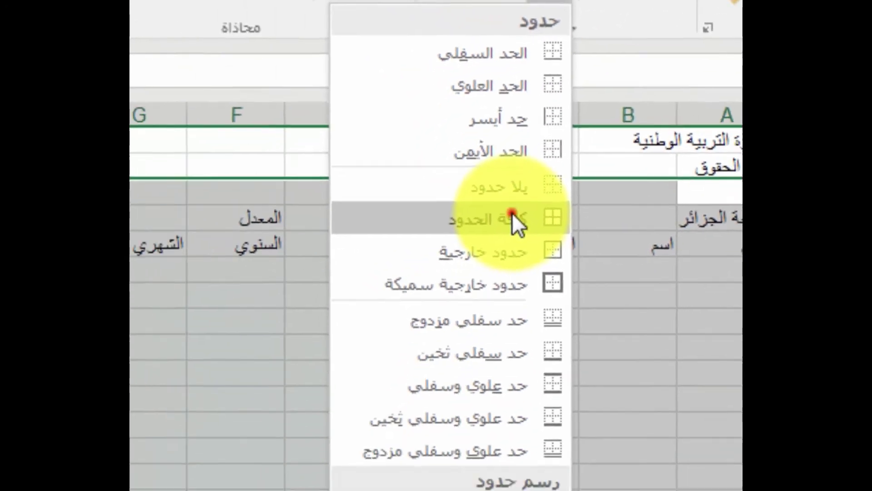
left_click(512, 213)
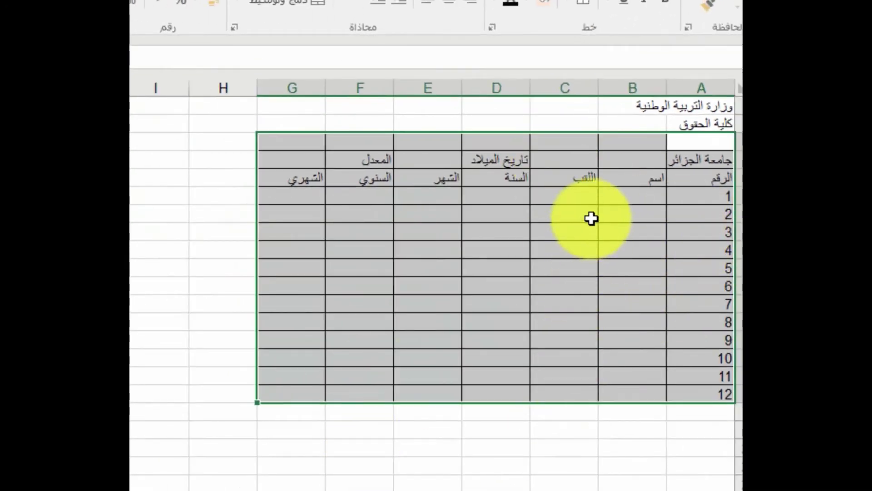
left_click(544, 448)
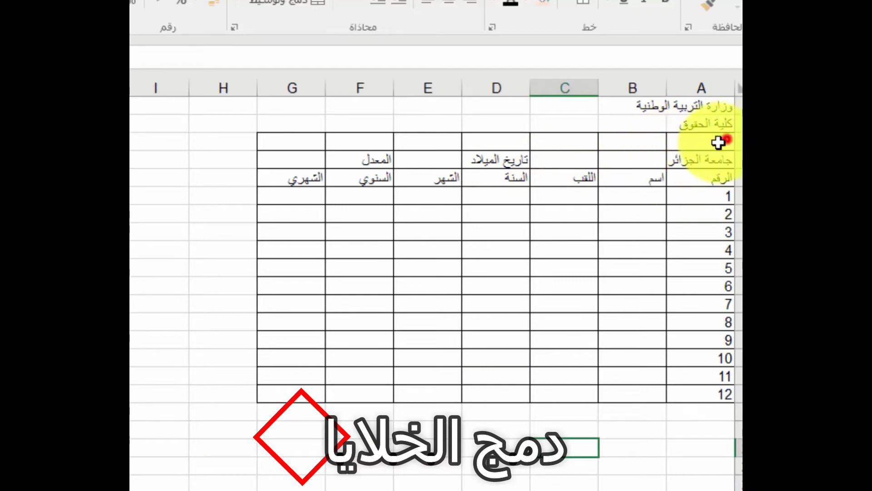
Step: Merge A3:B4 and centre جامعة الجزائر both horizontally and vertically
left_click_drag(718, 143, 650, 157)
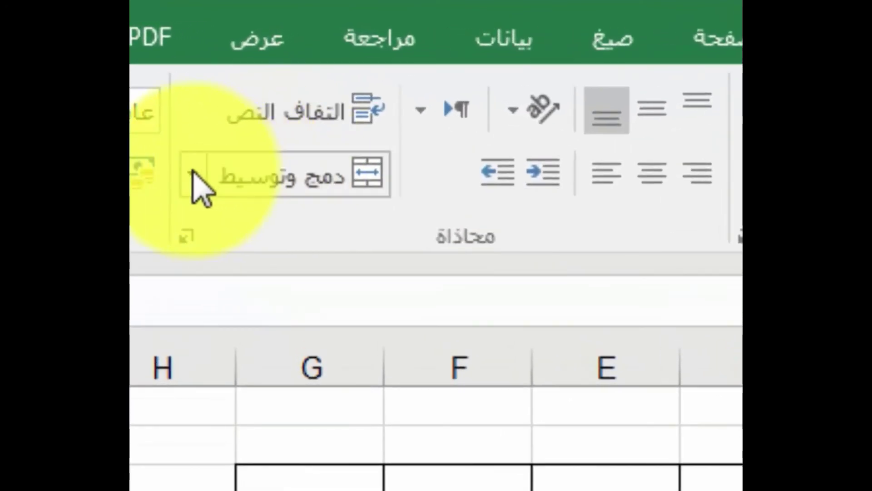
left_click(193, 173)
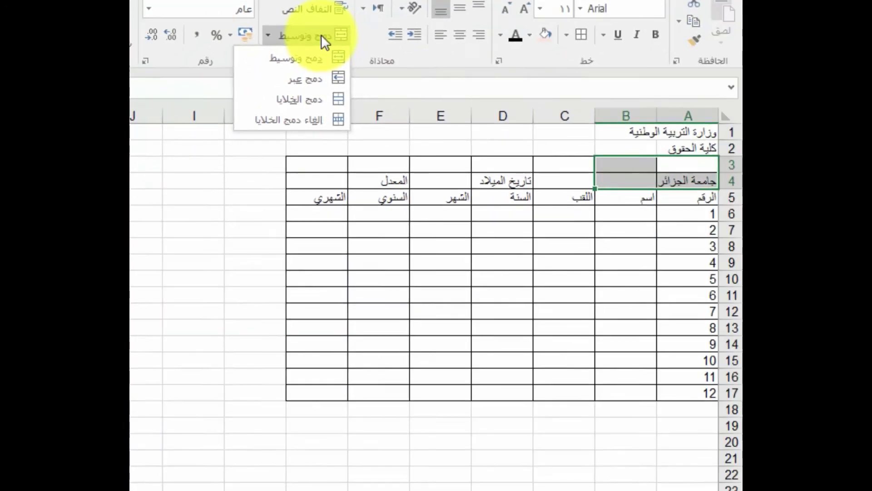
left_click(321, 34)
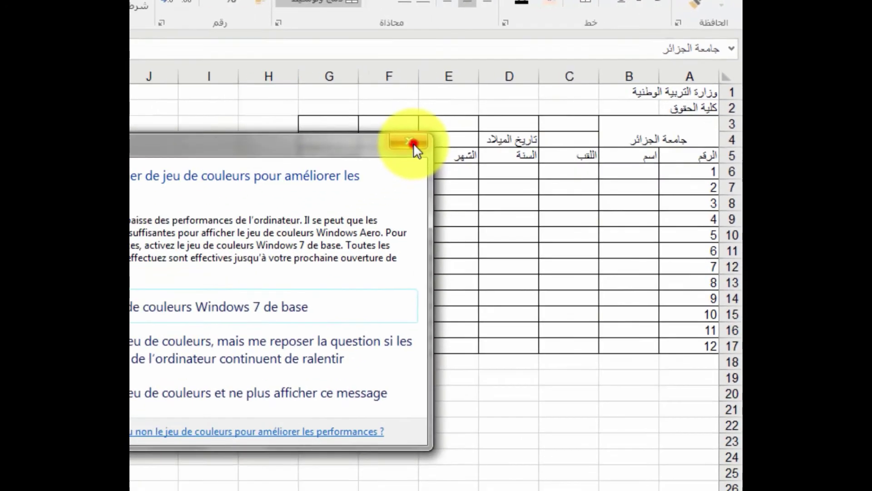
left_click(413, 143)
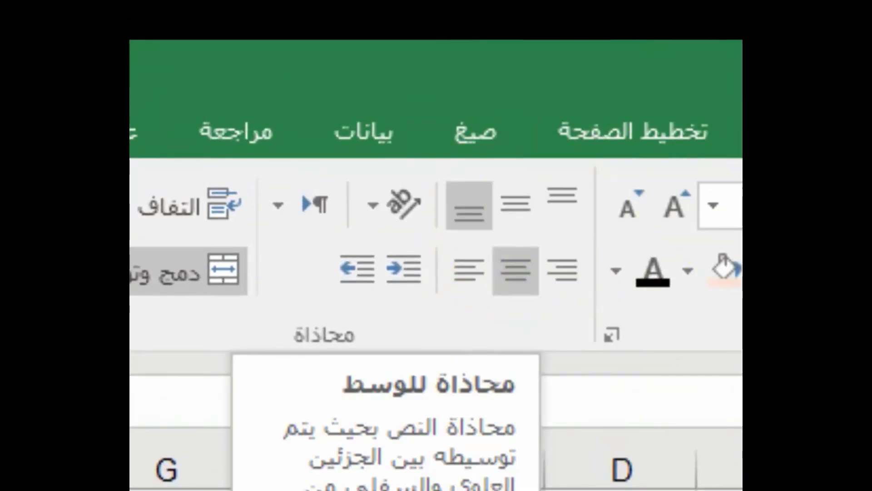
left_click(529, 208)
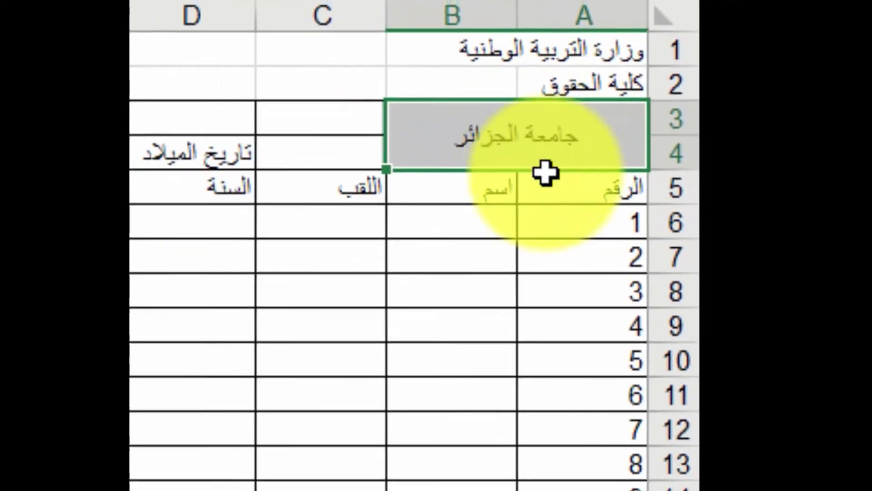
left_click(606, 413)
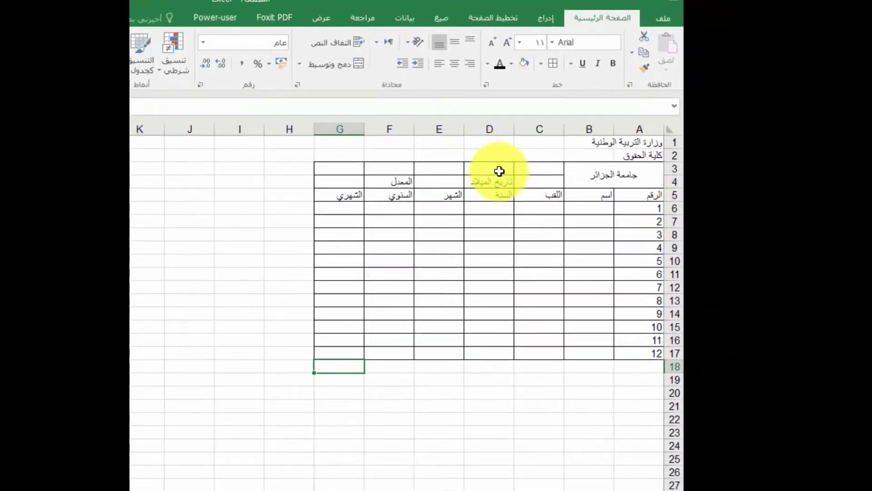
Step: Merge and middle-align تاريخ الميلاد in C3:D4 and المعدل in E3:F4
left_click_drag(471, 194, 430, 207)
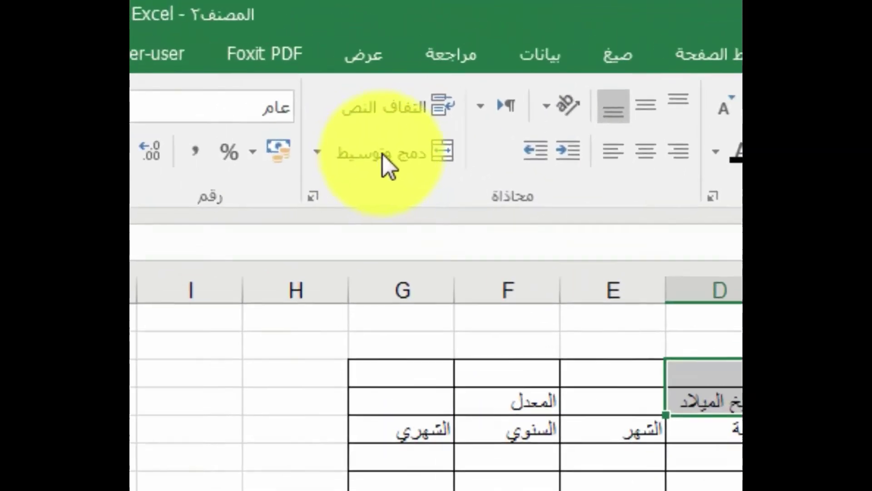
left_click(331, 118)
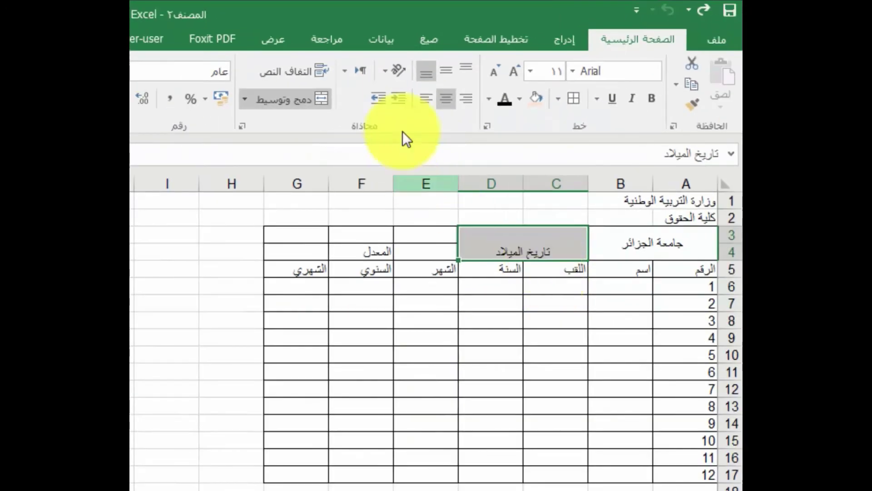
left_click(446, 74)
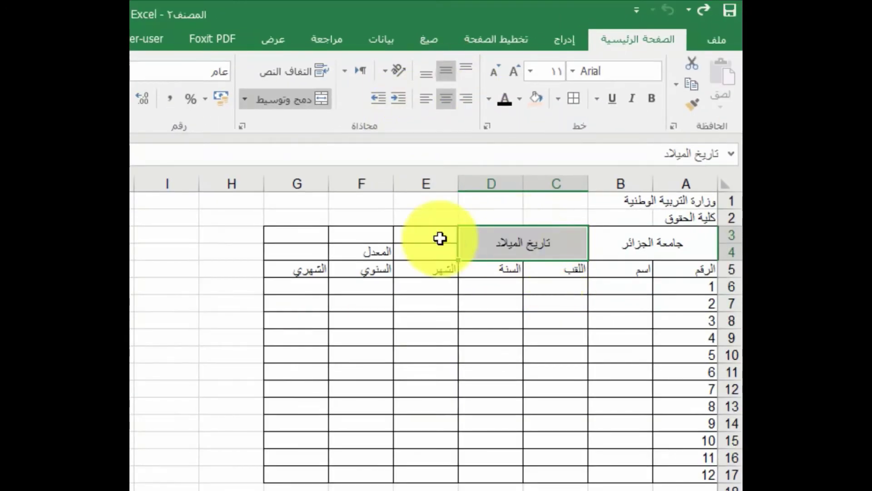
left_click_drag(431, 235, 356, 248)
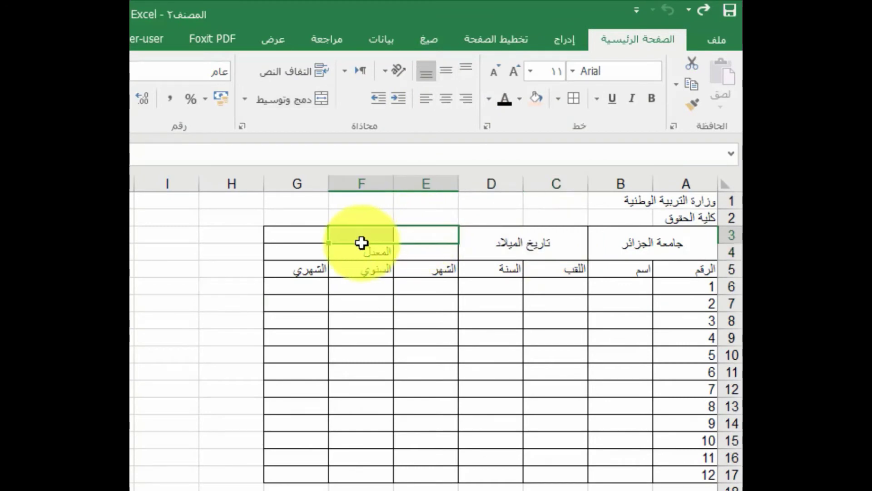
left_click(275, 102)
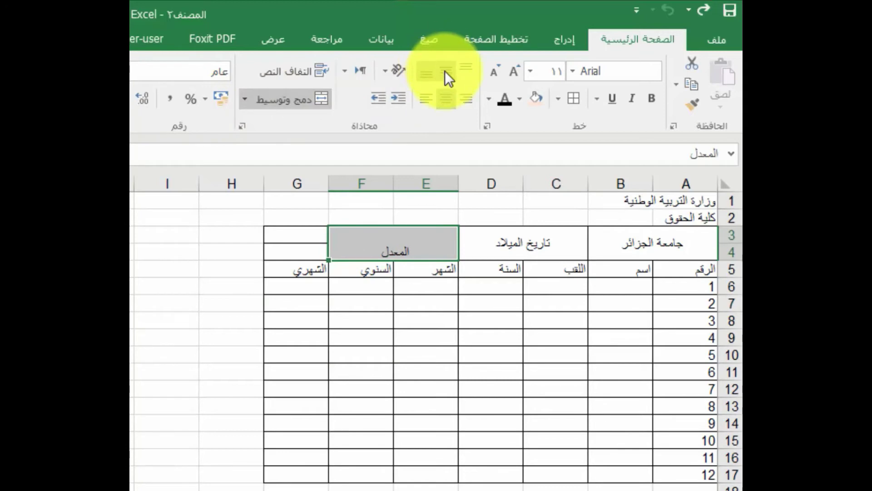
left_click(446, 71)
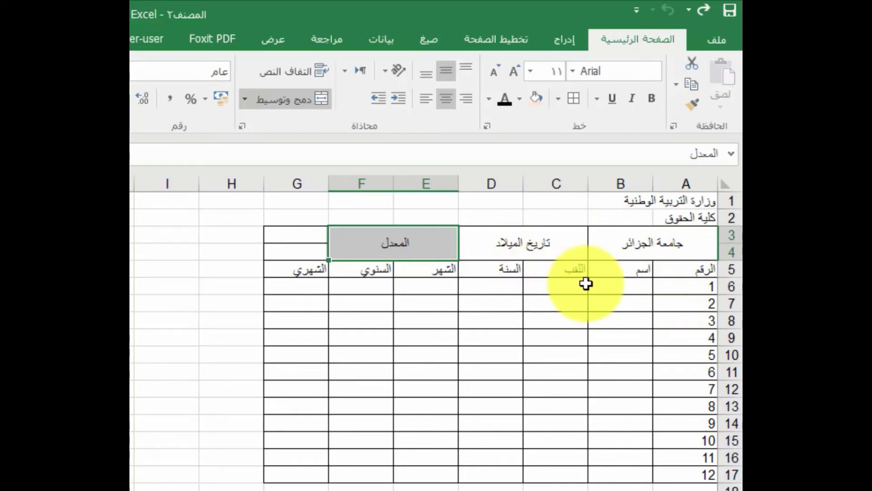
left_click(698, 240)
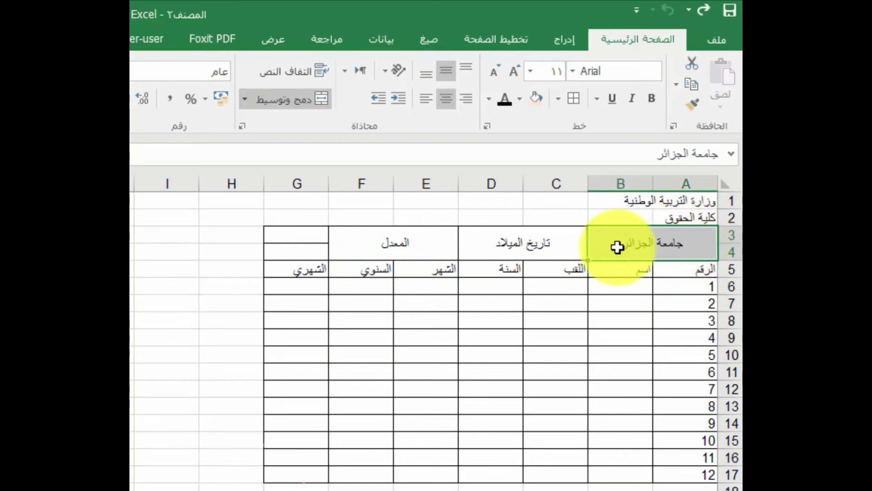
Step: Shade the merged group headers pink and fill A5:A18 yellow
mouse_move(697, 239)
left_mouse_down()
mouse_move(273, 237)
mouse_move(359, 237)
left_mouse_up()
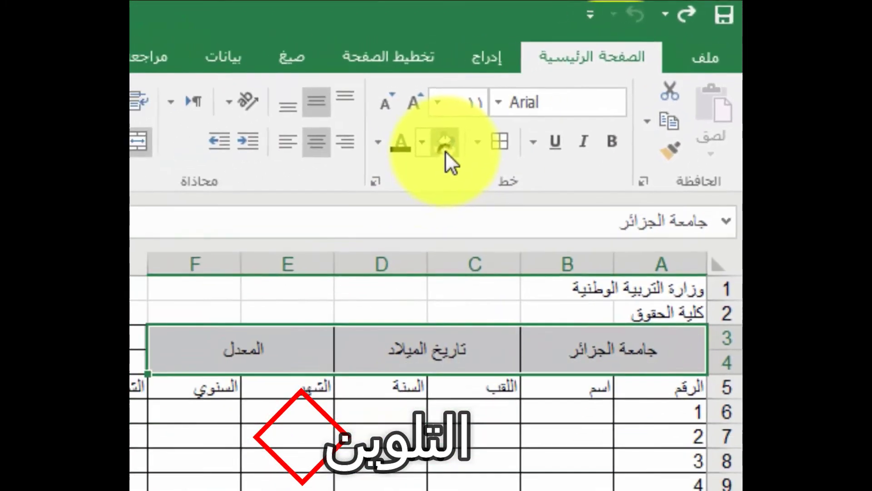
left_click(538, 103)
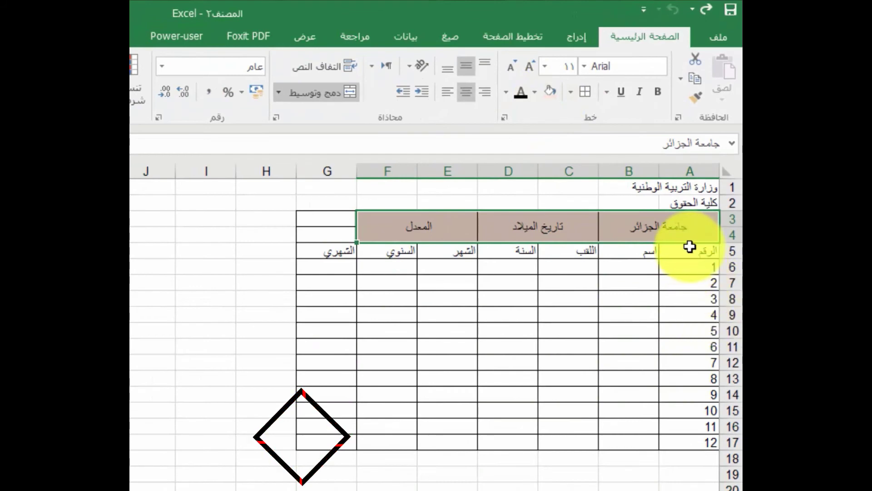
left_click_drag(691, 249, 696, 454)
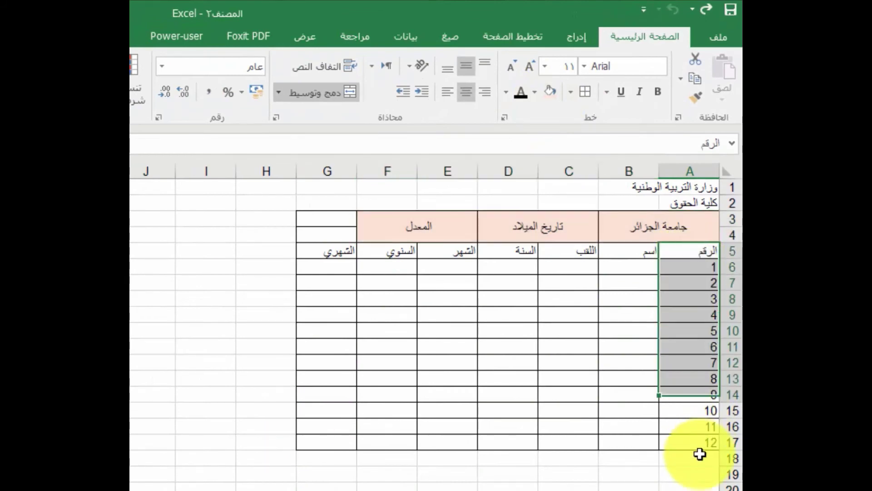
left_click(535, 91)
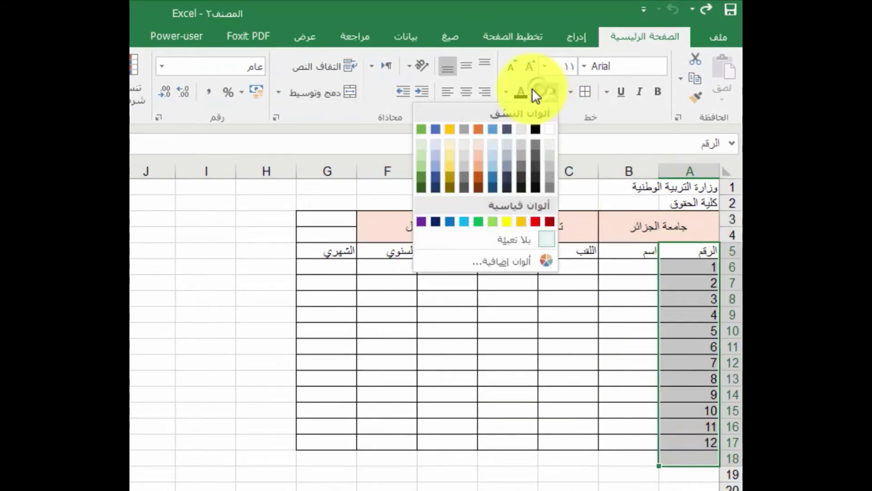
left_click(505, 221)
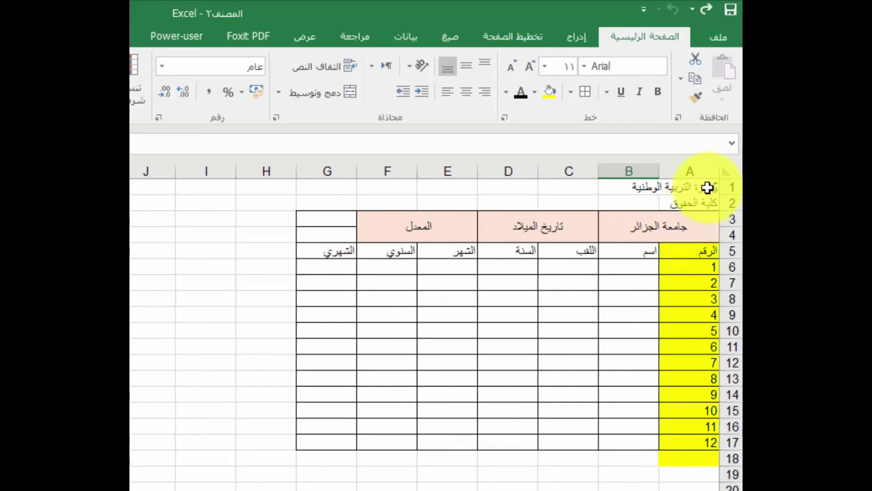
Step: Merge and centre the title across A1:G1, and move كلية الحقوق from A2 to D2
mouse_move(716, 184)
left_mouse_down()
mouse_move(625, 195)
mouse_move(328, 191)
left_mouse_up()
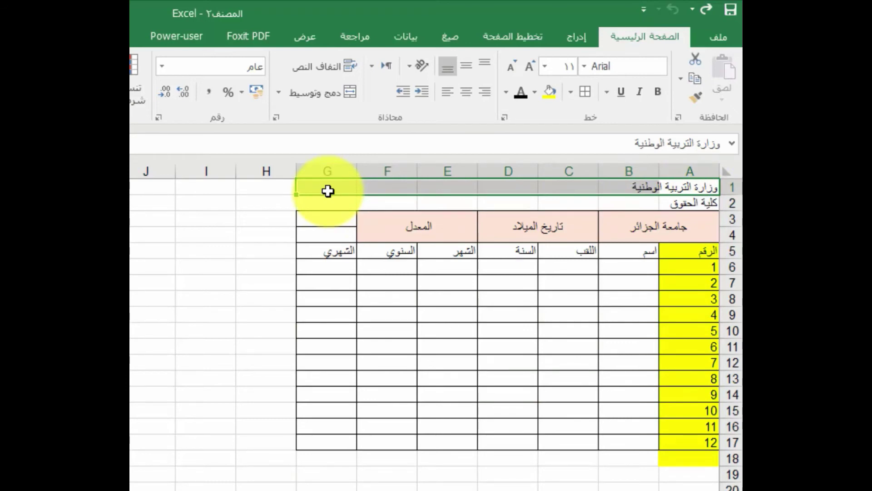
left_click(312, 97)
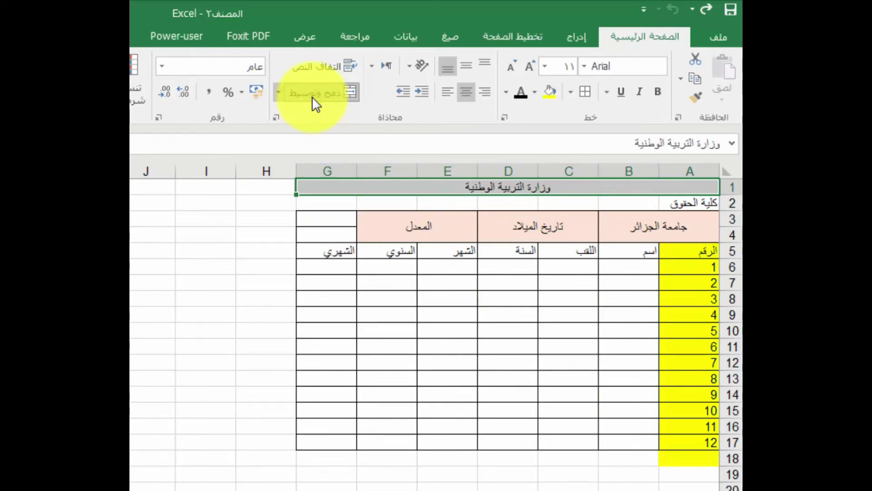
left_click(677, 207)
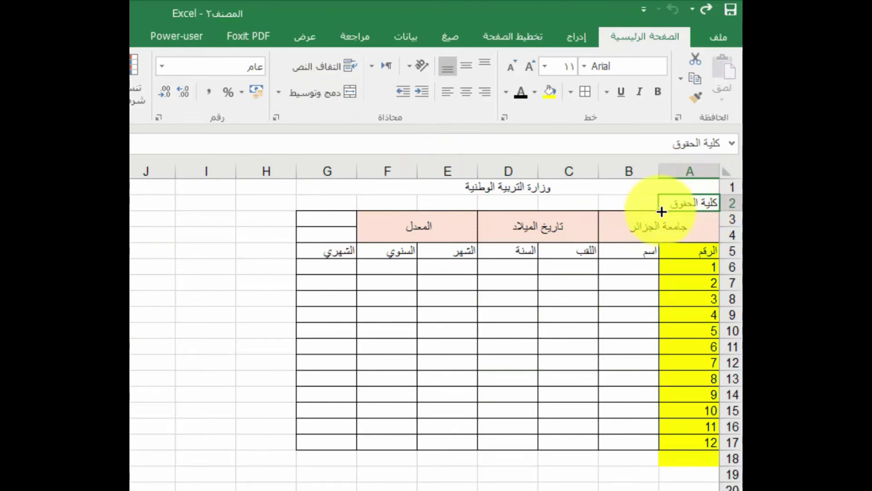
left_click_drag(658, 207, 455, 191)
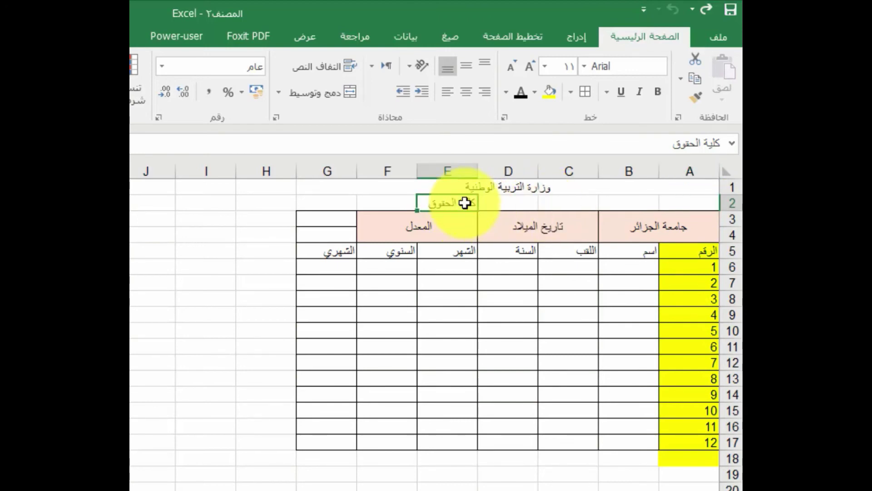
key("ctrl+z")
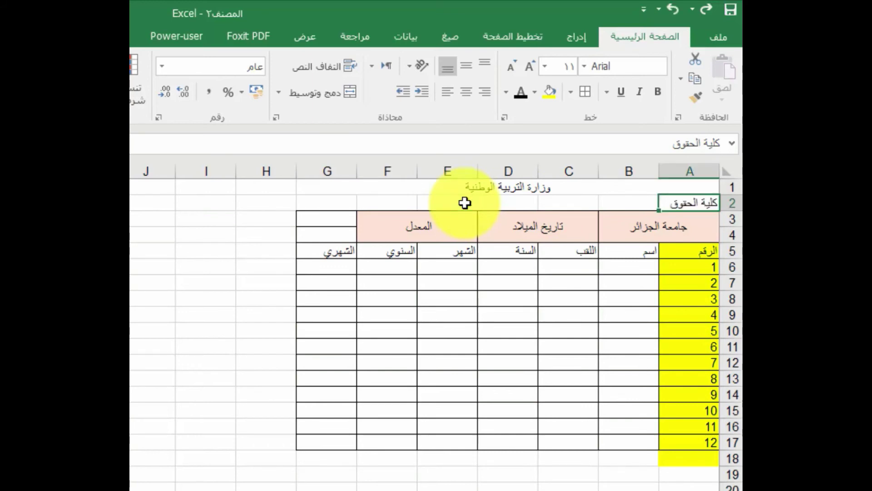
left_click_drag(701, 195, 699, 195)
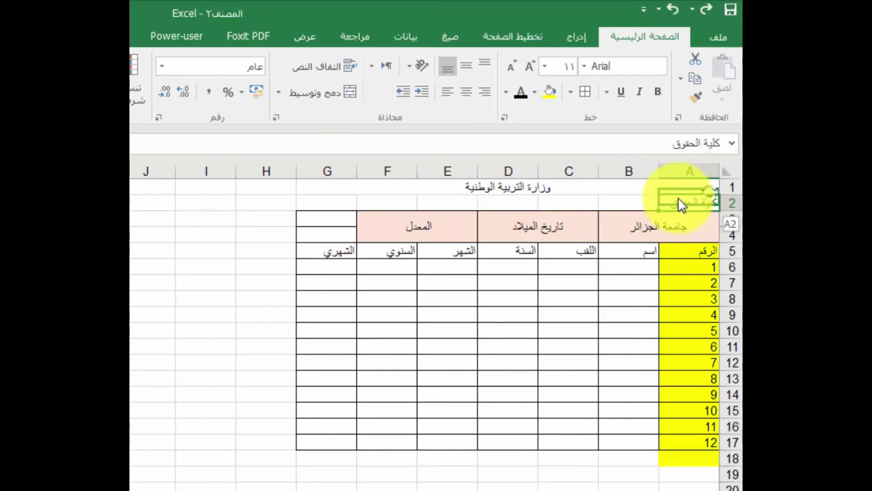
left_click_drag(699, 195, 494, 208)
left_click(602, 205)
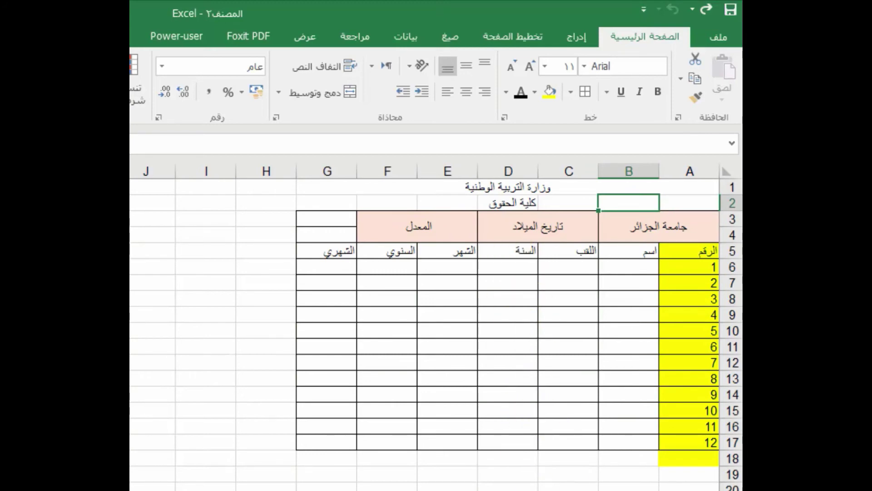
left_click(718, 36)
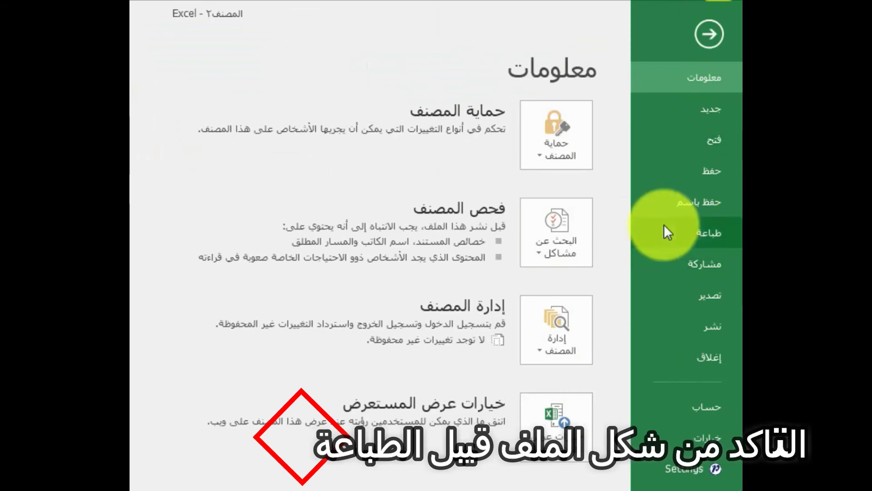
left_click(696, 229)
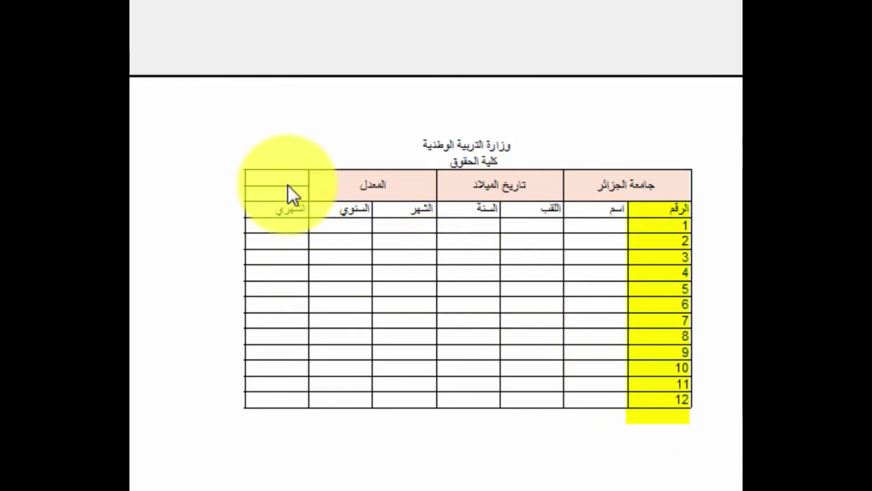
key("ctrl+p")
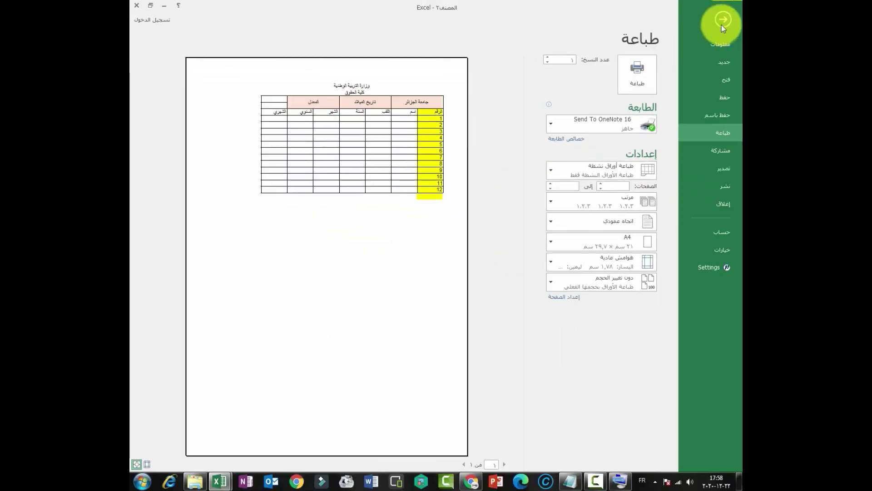
left_click(729, 22)
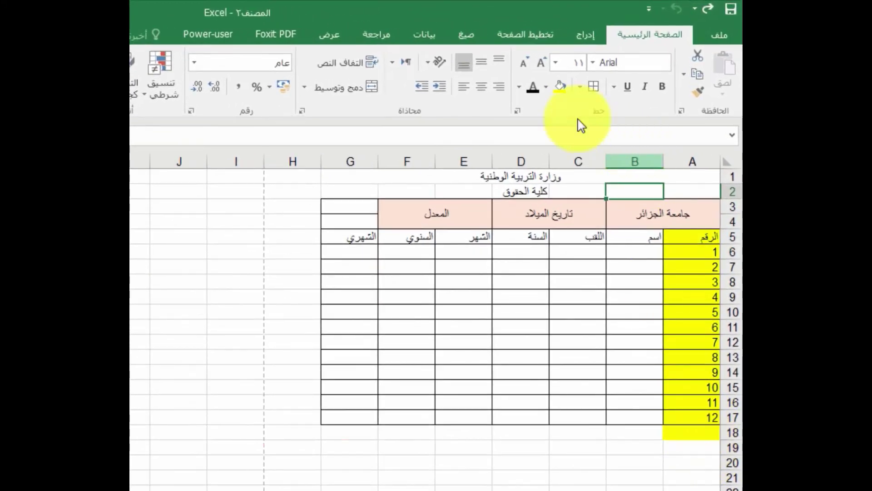
Step: Set No Fill on the stray yellow cell A18
left_click(548, 89)
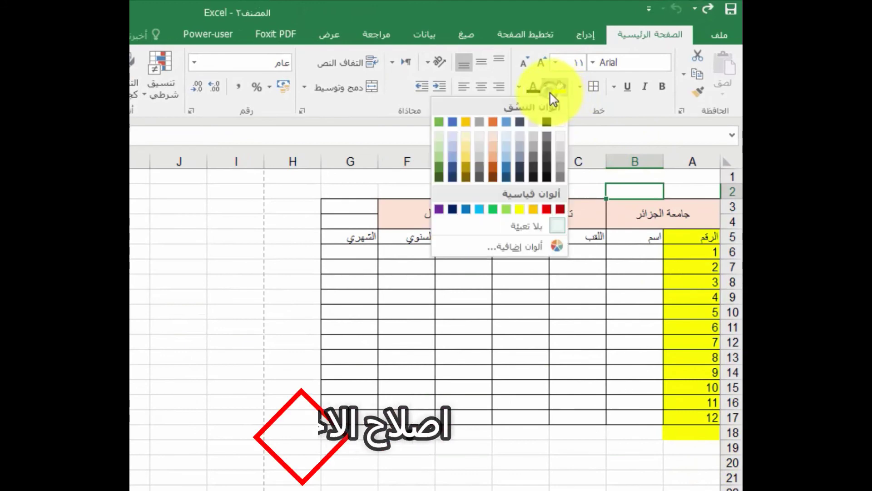
left_click(560, 121)
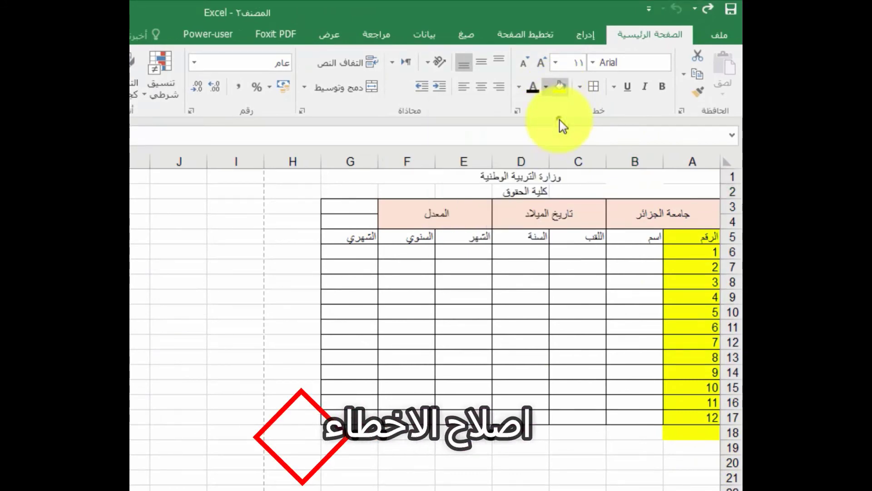
left_click(707, 433)
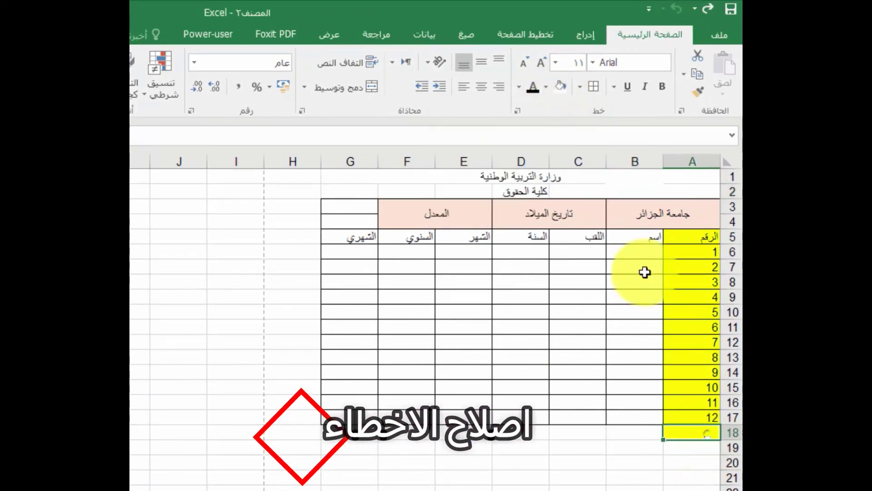
left_click(560, 91)
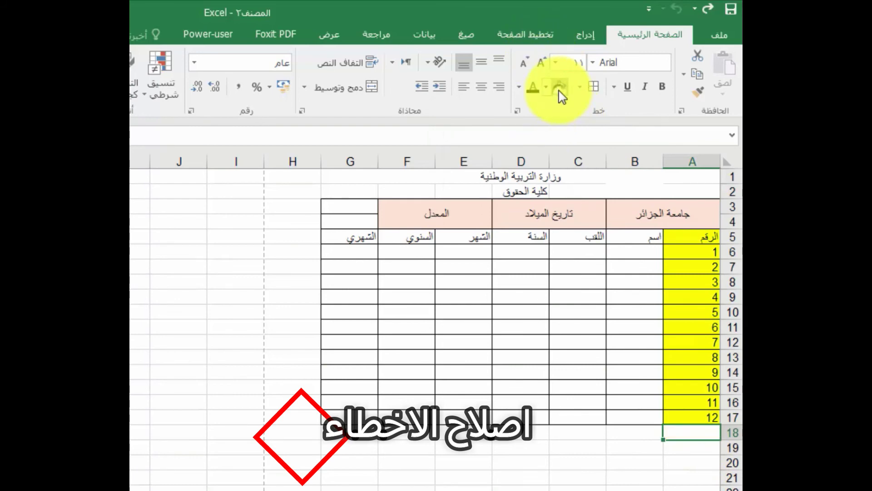
left_click(599, 477)
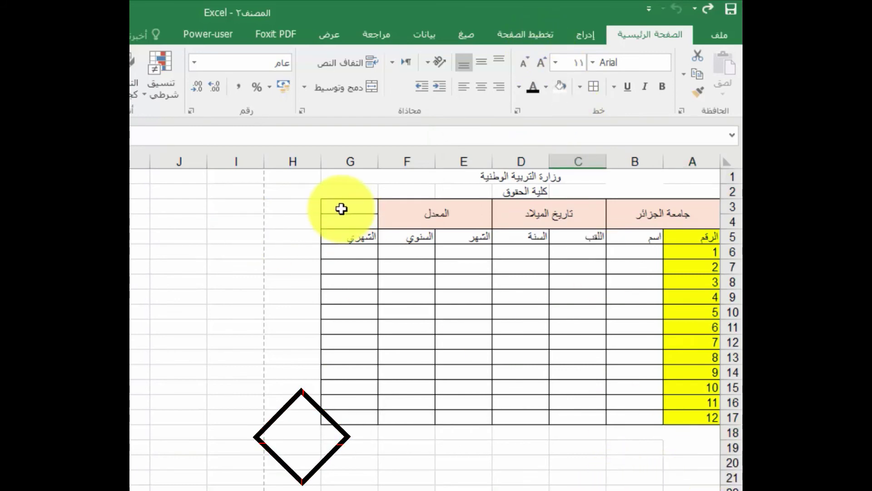
Step: Merge G3:G4 into one header cell with Merge & Center
left_click(363, 207)
left_click_drag(343, 215, 342, 216)
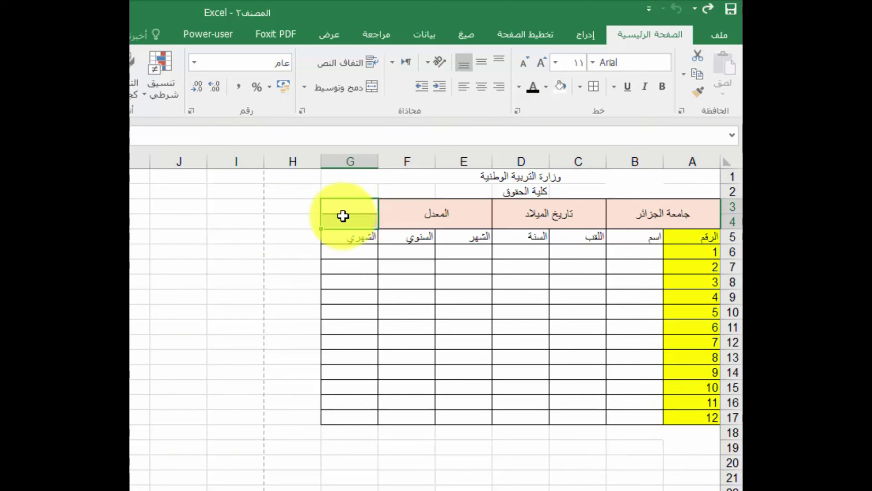
left_click(342, 93)
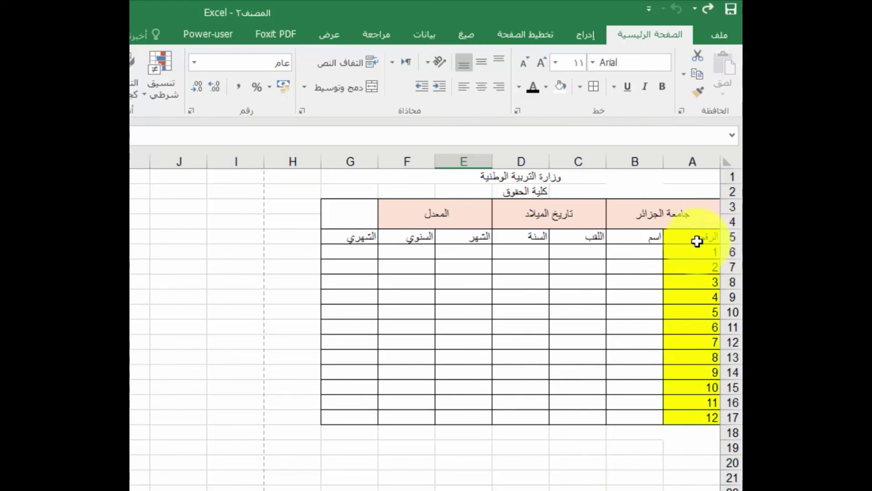
left_click(701, 237)
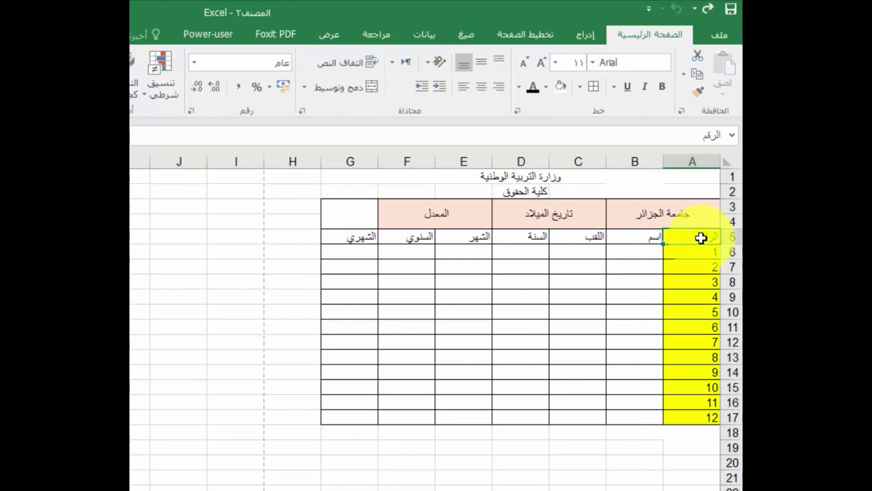
right_click(701, 237)
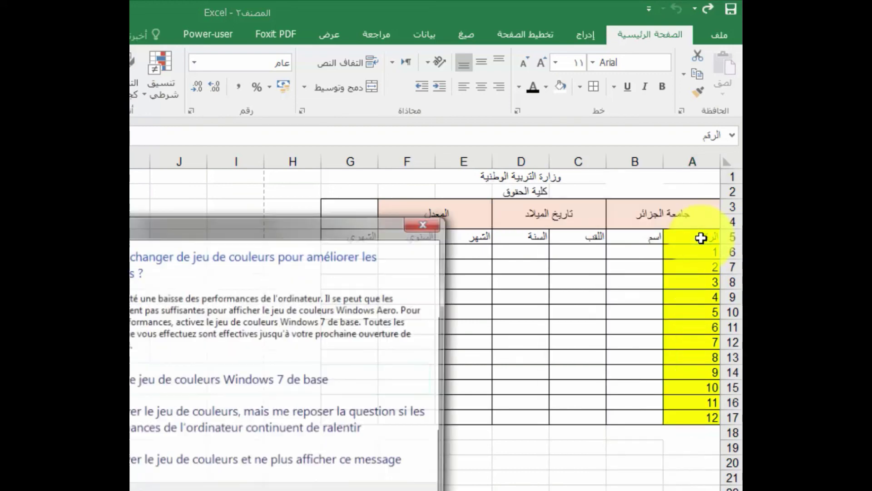
left_click(425, 225)
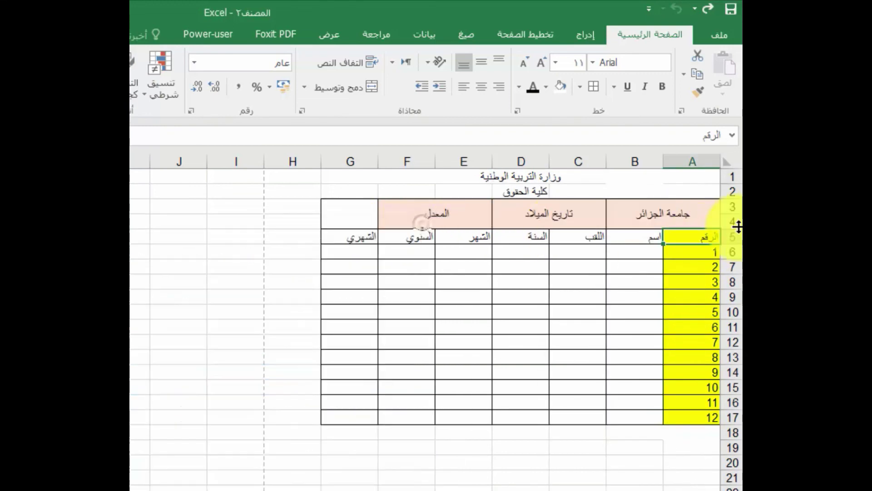
right_click(699, 238)
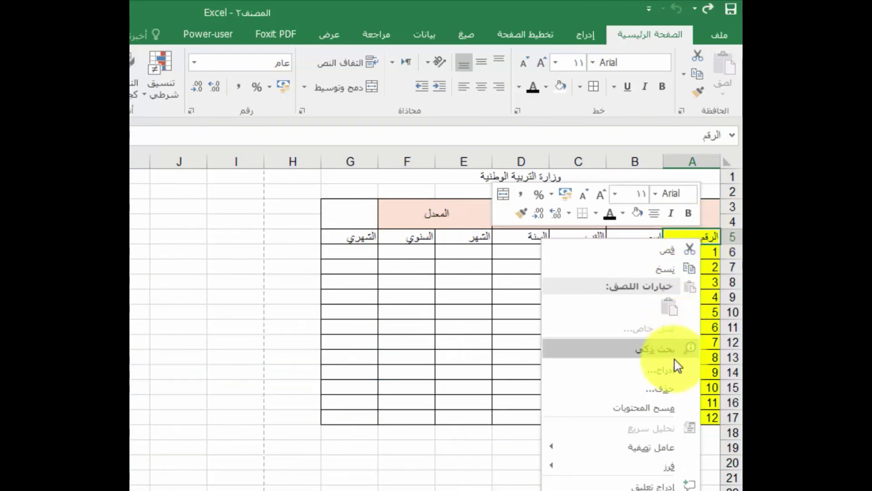
left_click(658, 372)
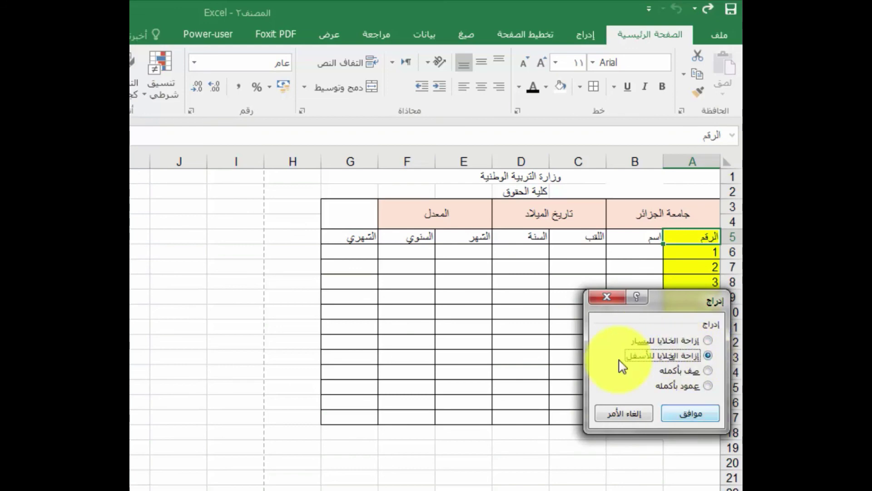
key("Return")
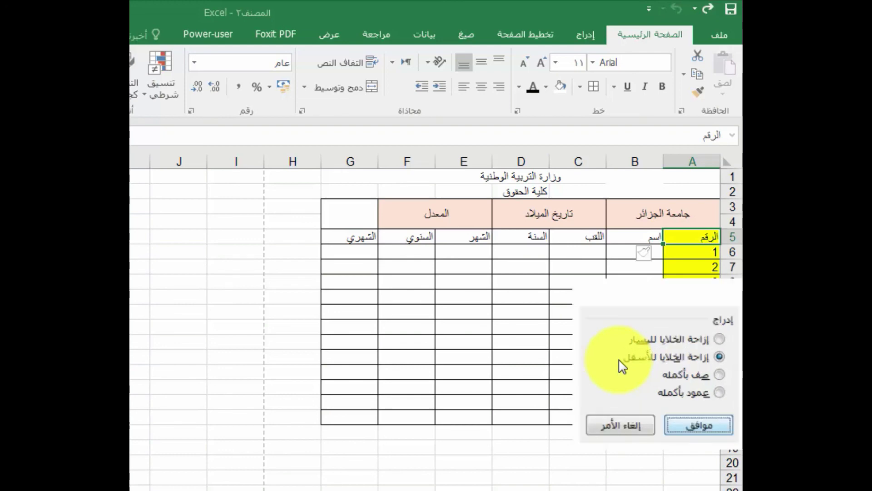
key("Down")
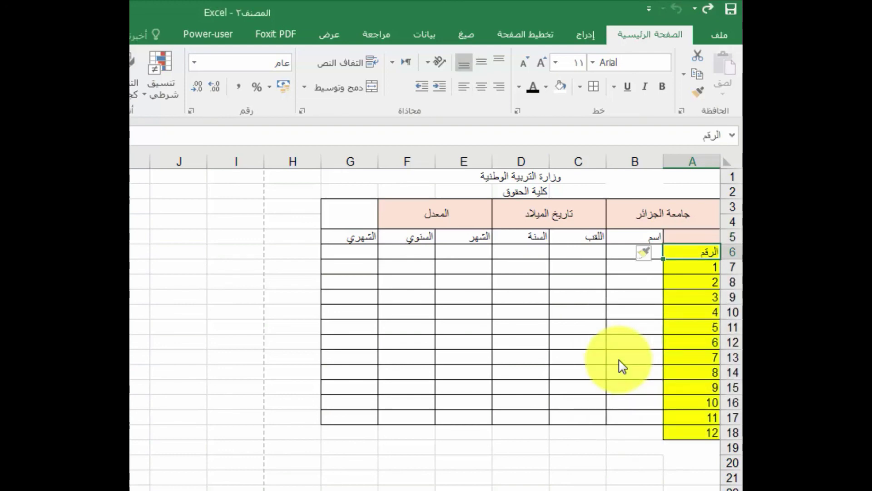
key("Up")
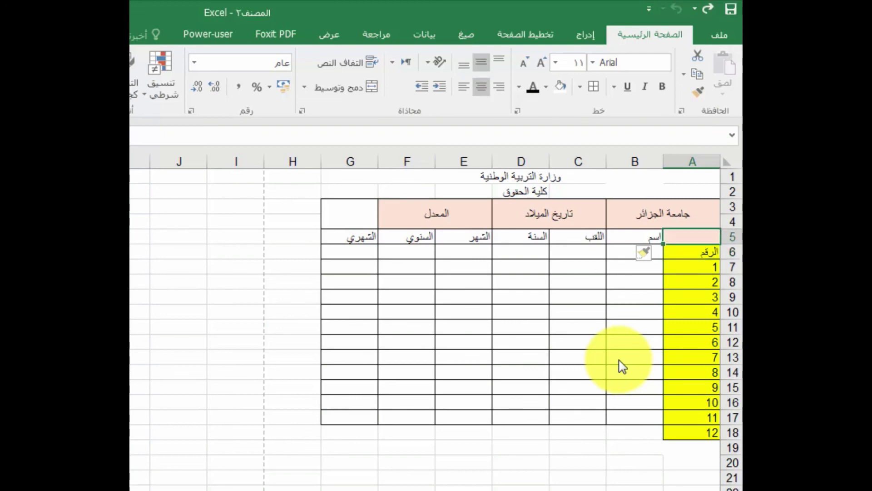
key("ctrl+z")
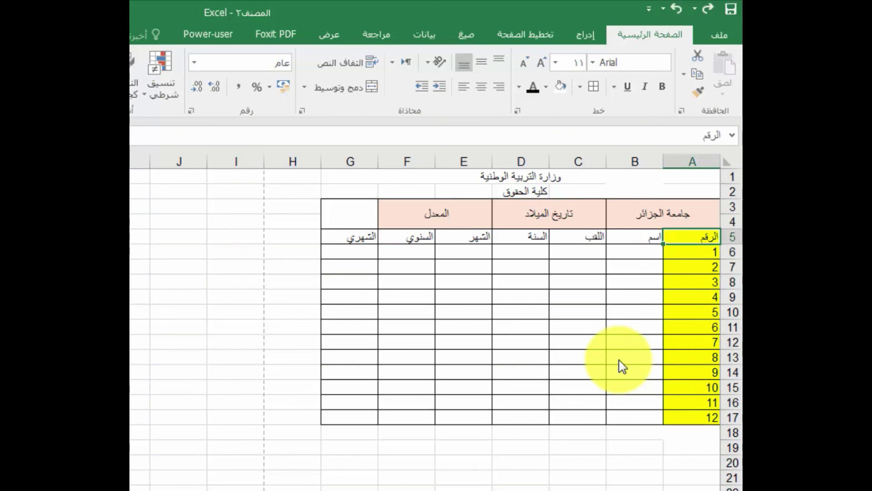